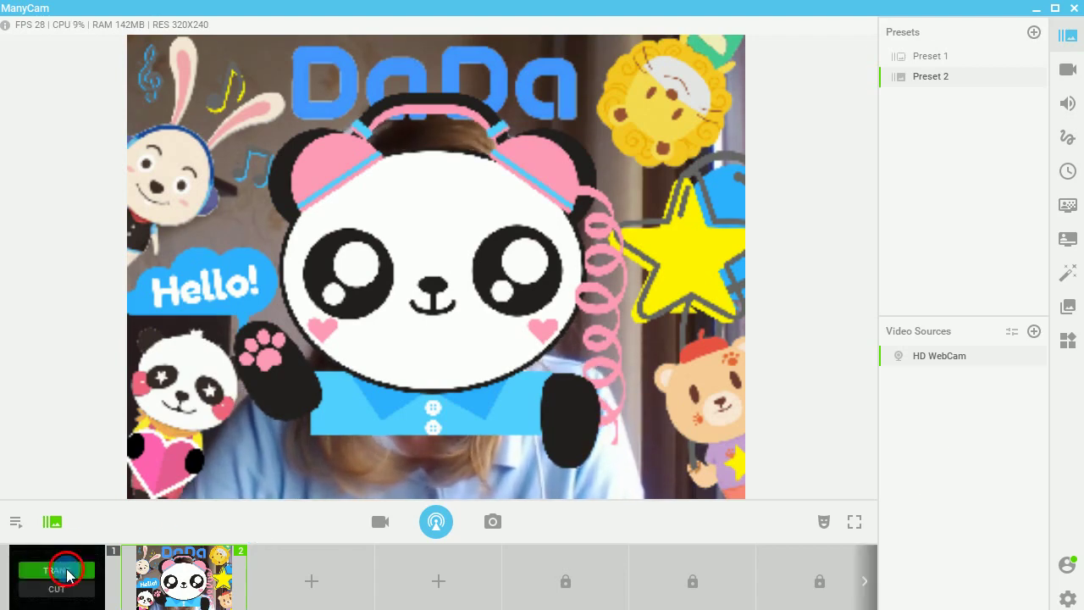
Step: Switch to the empty Preset 1, then back to the DaDa panda Preset 2
{"action": "left_click", "coordinate": [69, 567]}
{"action": "left_click", "coordinate": [186, 572]}
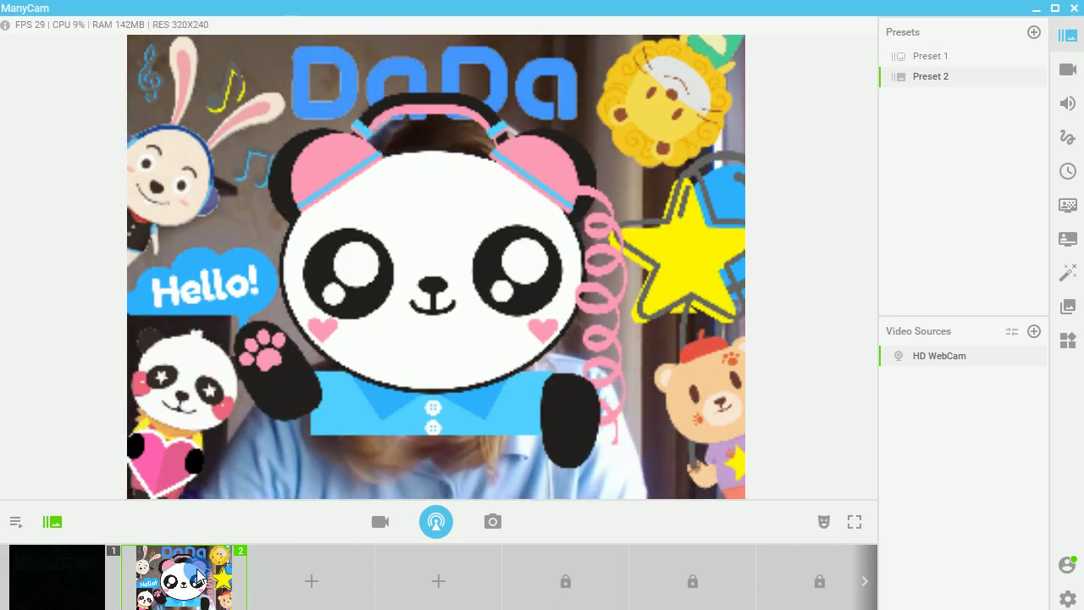
{"action": "left_click", "coordinate": [66, 577]}
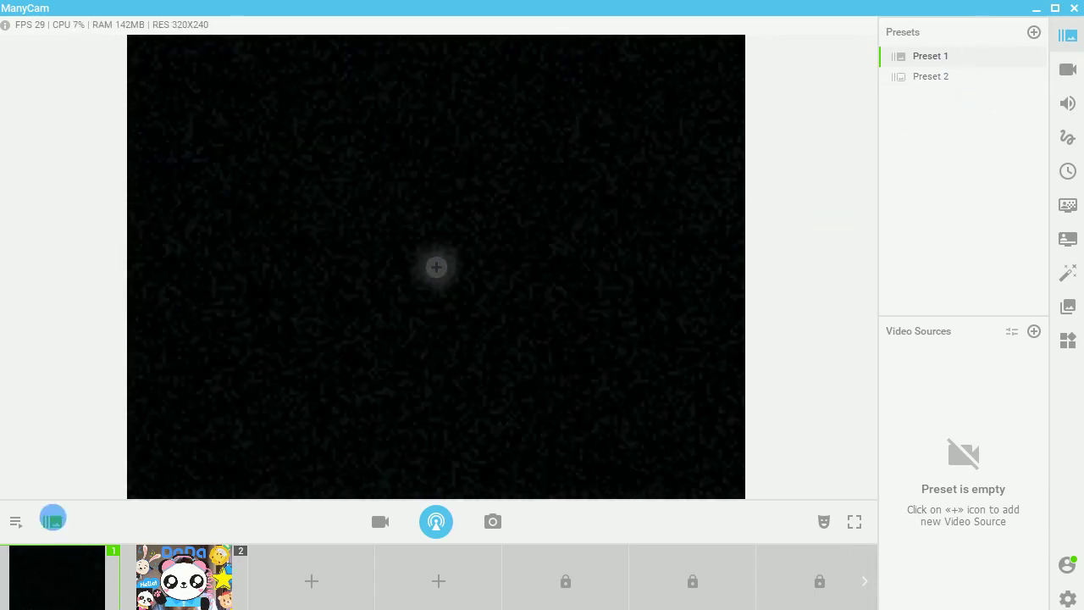
{"action": "left_click", "coordinate": [53, 519]}
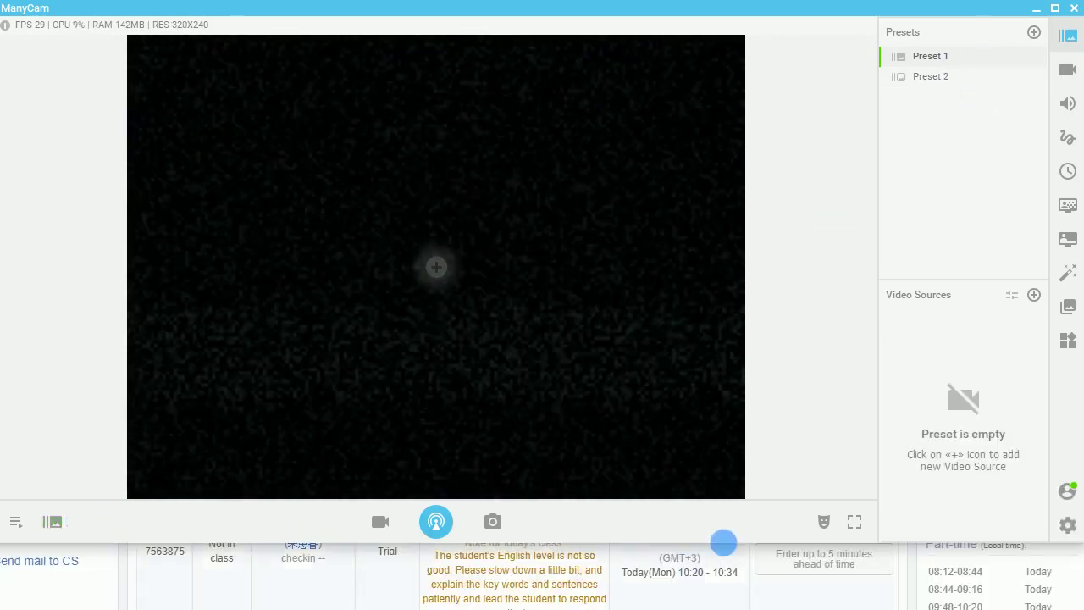
{"action": "left_click", "coordinate": [53, 522]}
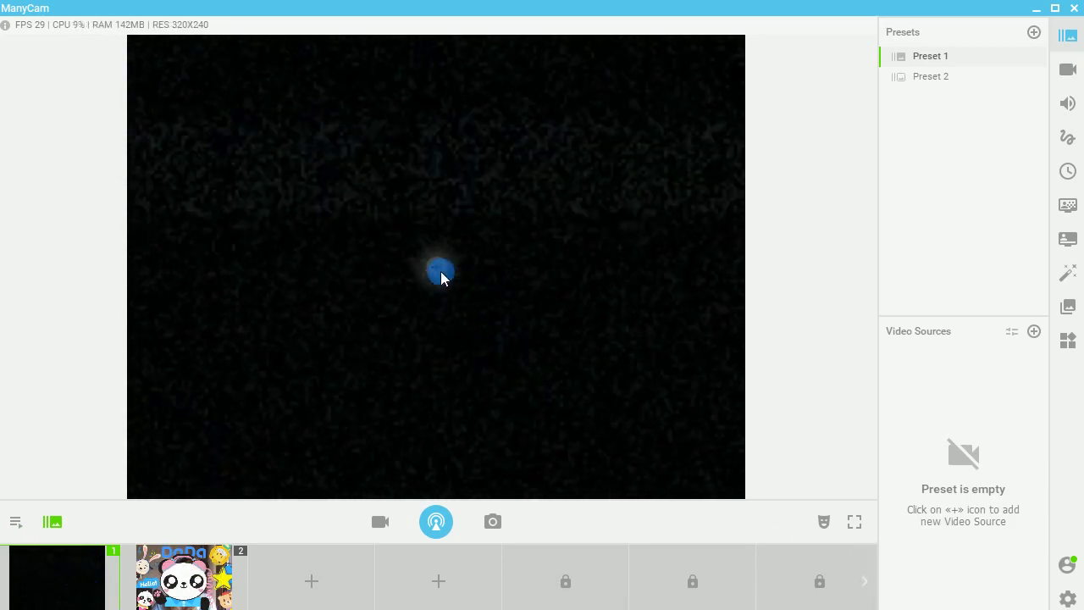
Step: Try CyberLink Webcam Splitter and HD WebCam as sources, then settle on an Aqua blank image
{"action": "right_click", "coordinate": [440, 270]}
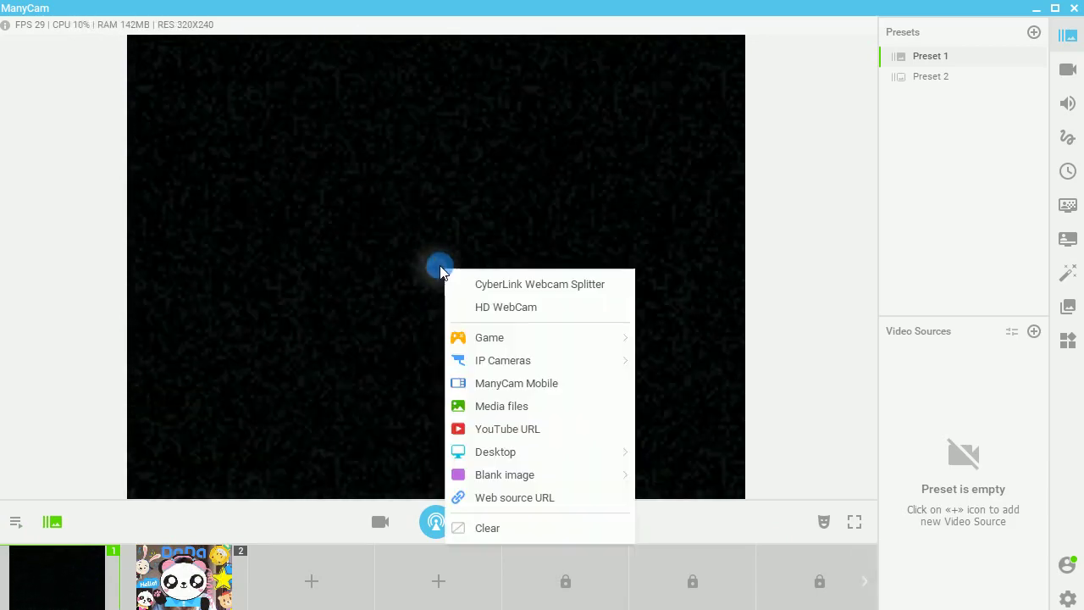
{"action": "left_click", "coordinate": [512, 285]}
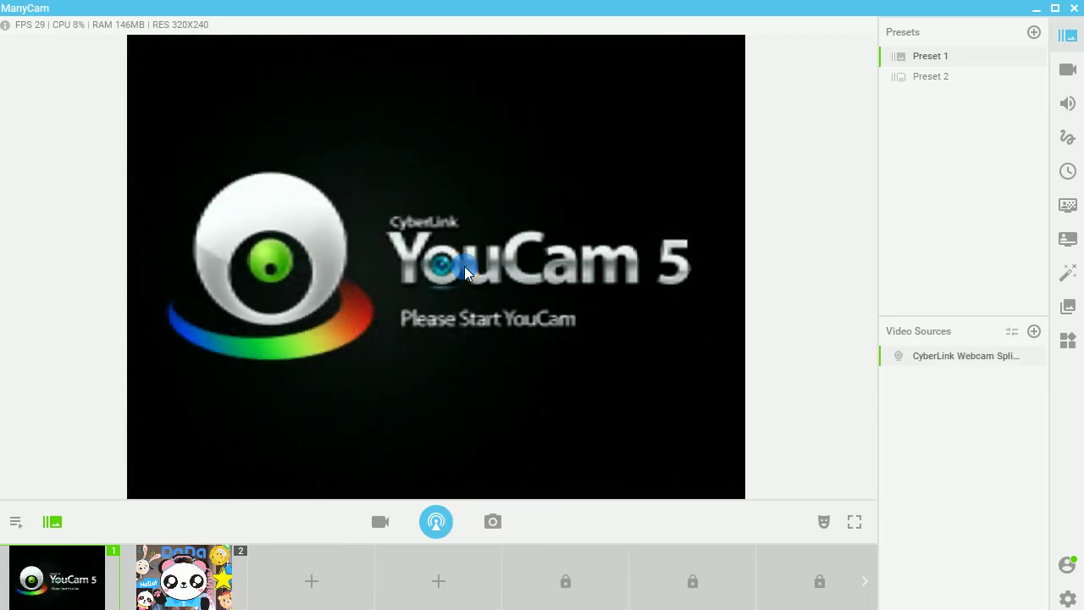
{"action": "left_click", "coordinate": [370, 124]}
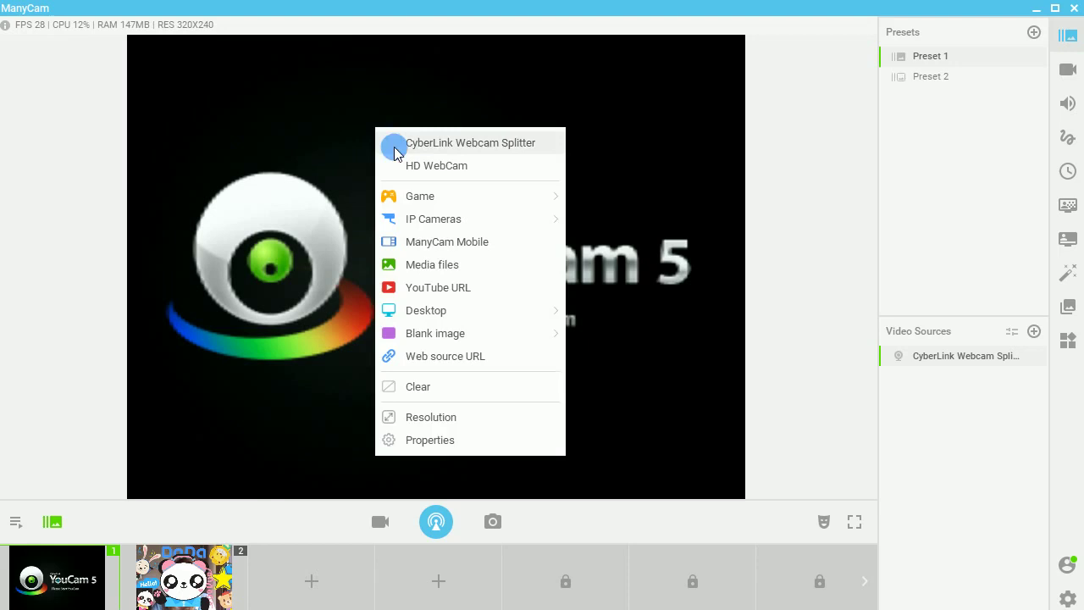
{"action": "left_click", "coordinate": [423, 167]}
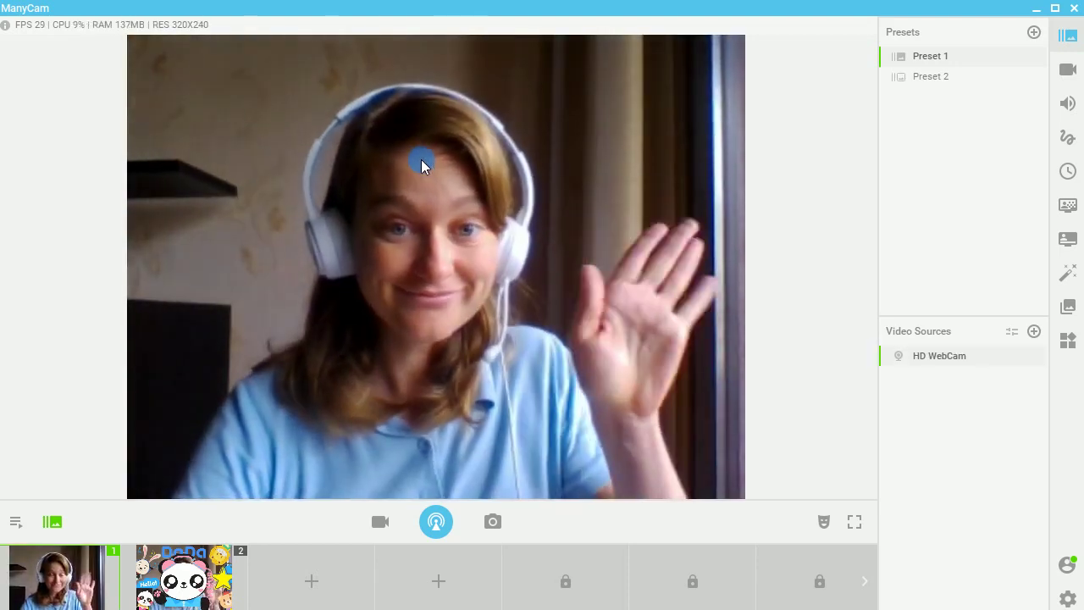
{"action": "left_click", "coordinate": [423, 161]}
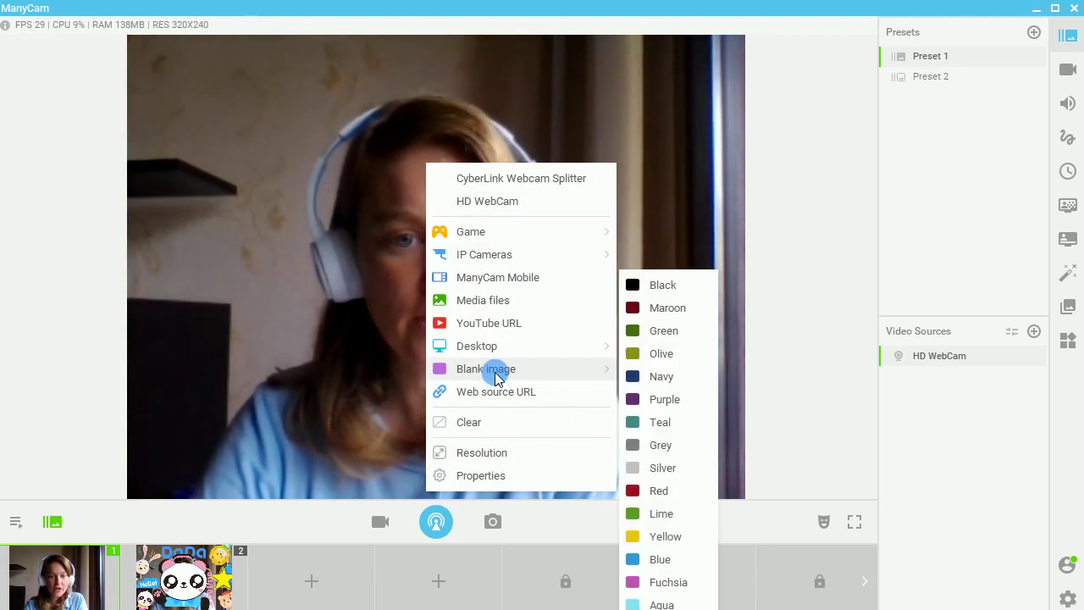
{"action": "mouse_move", "coordinate": [499, 368]}
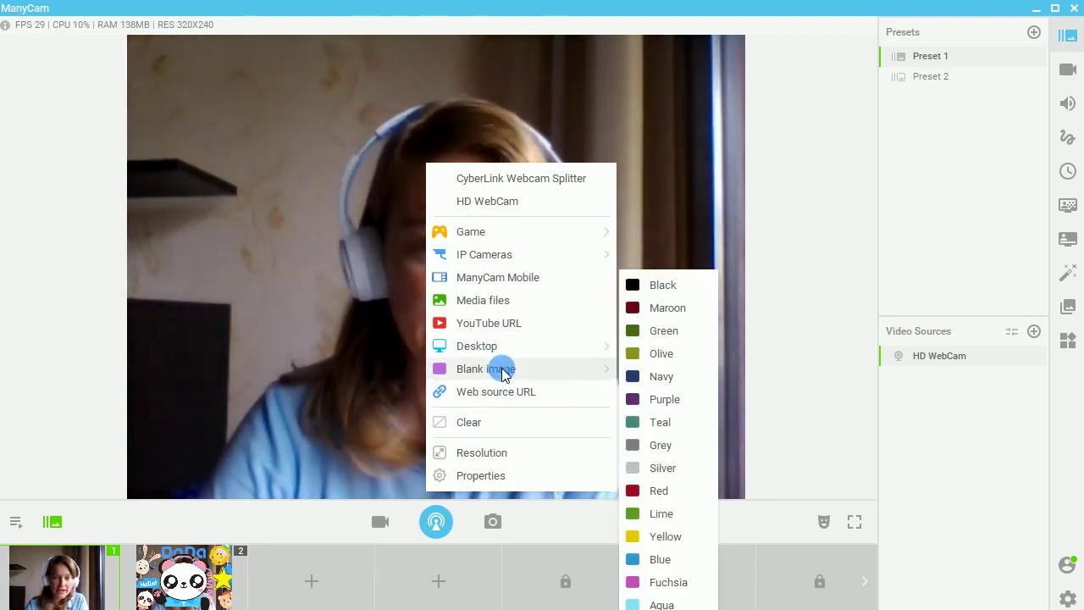
{"action": "left_click", "coordinate": [663, 604]}
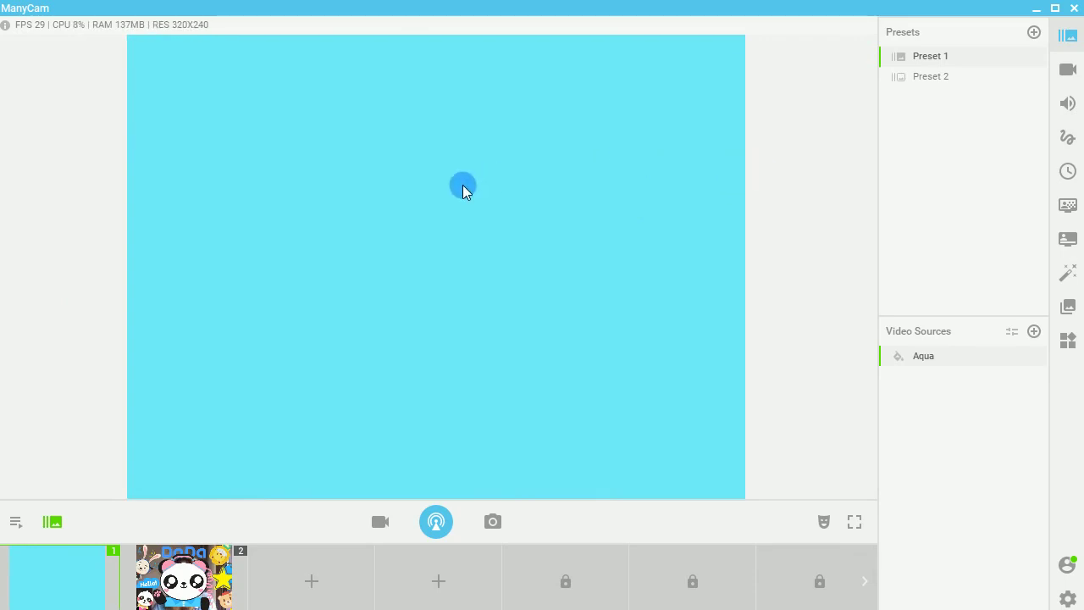
Step: Show Preset 1's video settings: 240p resolution at 30 frames per second
{"action": "mouse_move", "coordinate": [997, 65]}
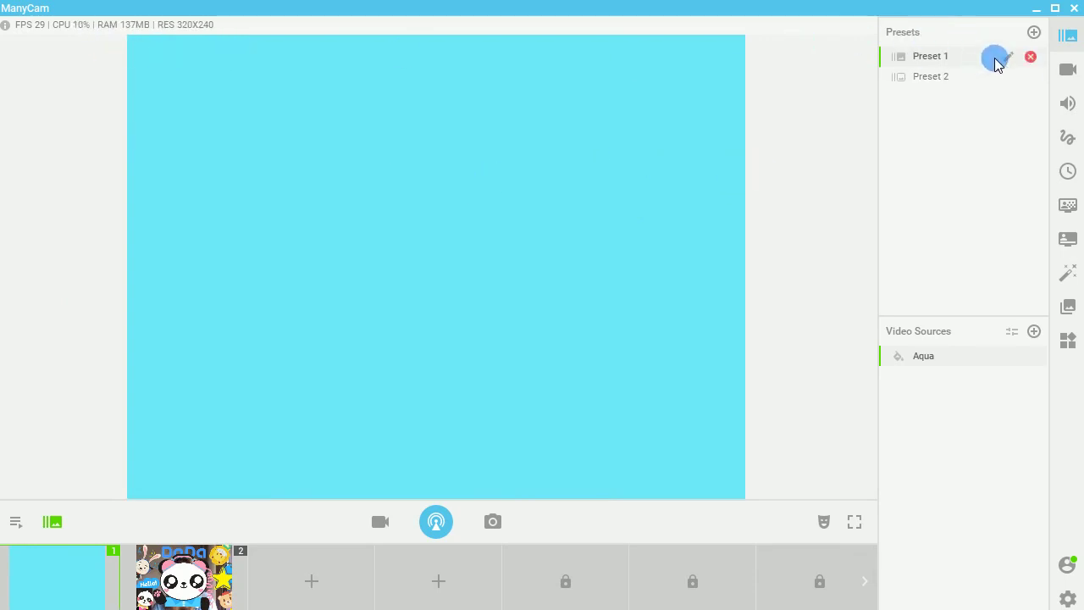
{"action": "left_click", "coordinate": [1072, 71]}
{"action": "left_click", "coordinate": [985, 231]}
{"action": "left_click", "coordinate": [921, 303]}
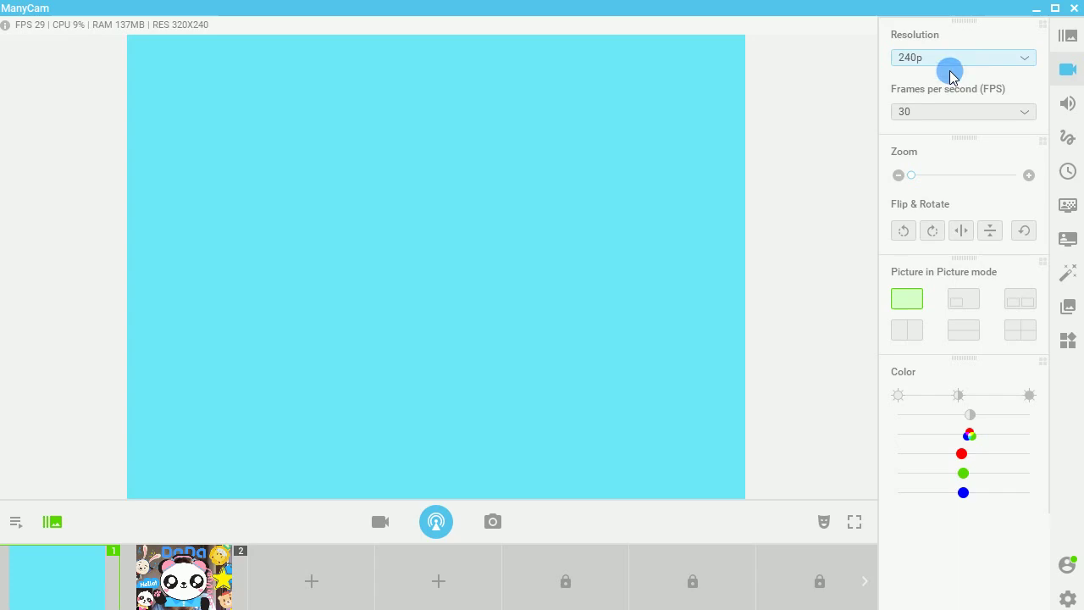
Step: On the DaDa panda preset, change the resolution to 720p, then to 480p
{"action": "left_click", "coordinate": [184, 576]}
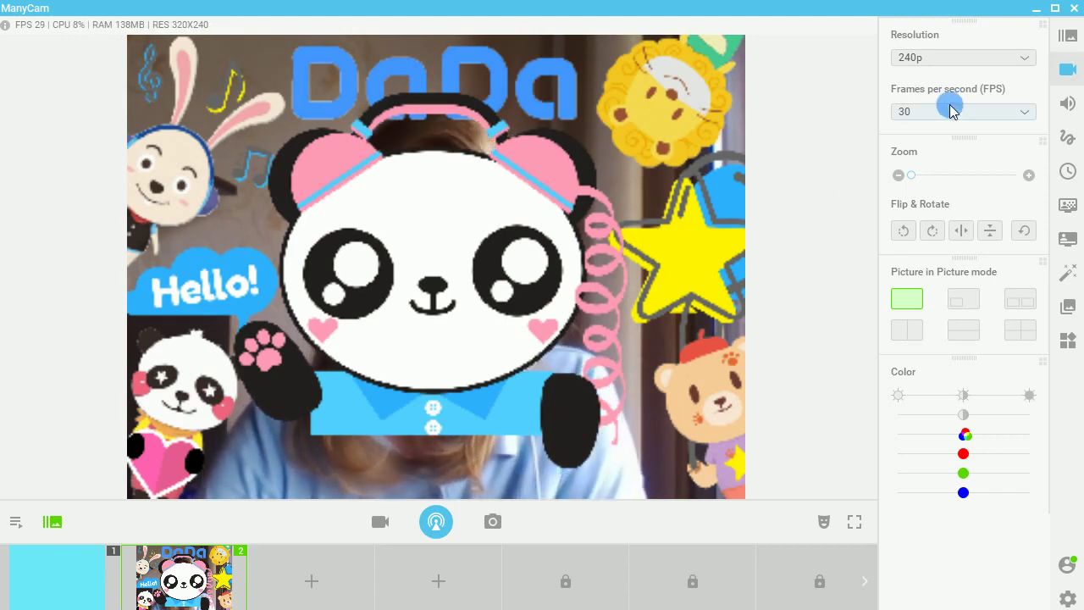
{"action": "left_click", "coordinate": [949, 58]}
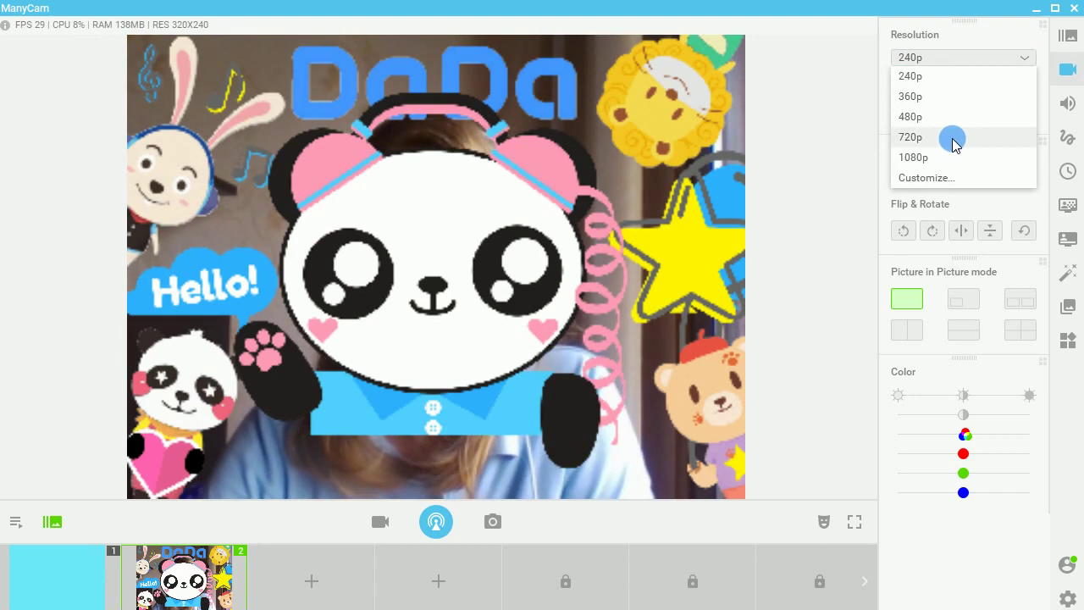
{"action": "left_click", "coordinate": [950, 137]}
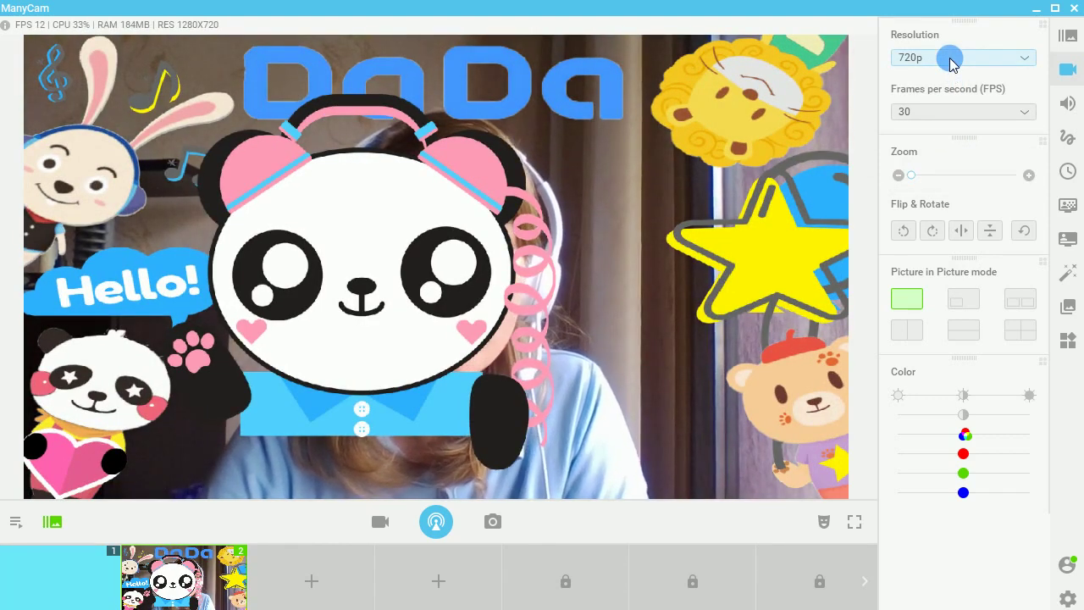
{"action": "left_click", "coordinate": [949, 59]}
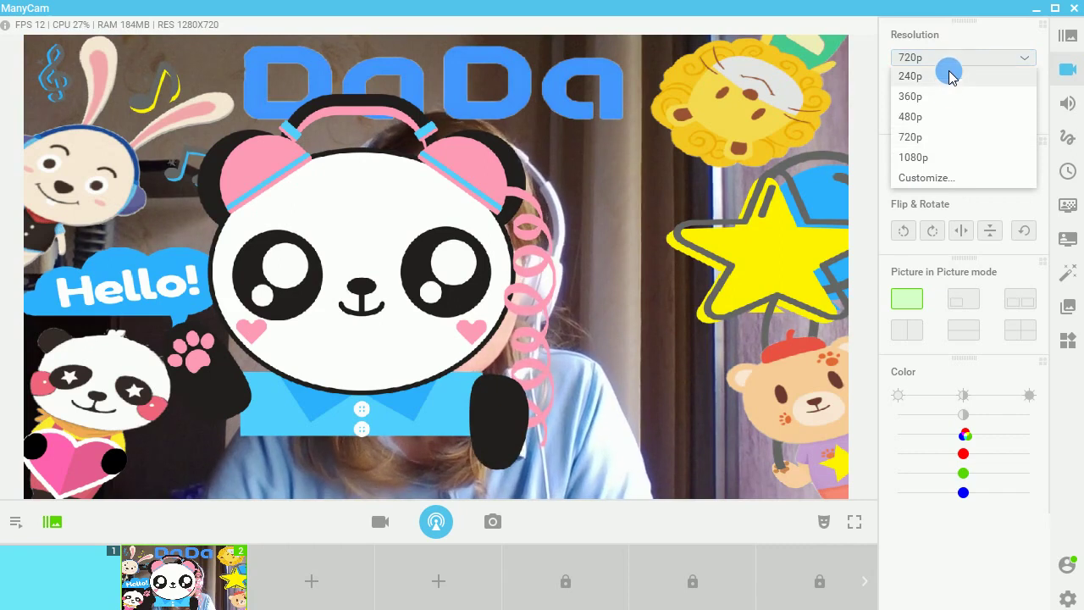
{"action": "left_click", "coordinate": [944, 114]}
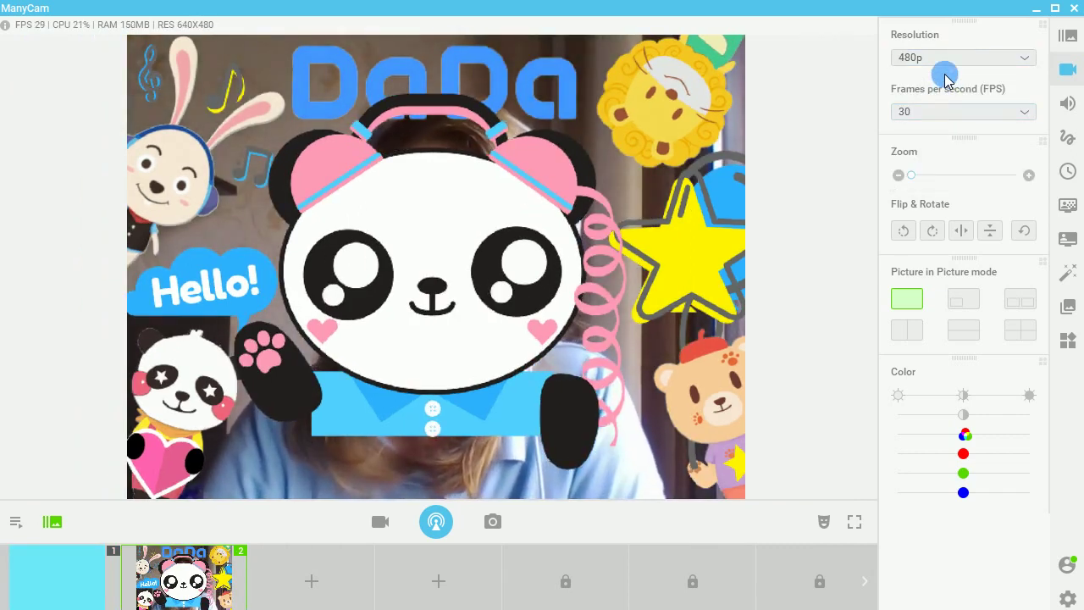
{"action": "left_click", "coordinate": [939, 57]}
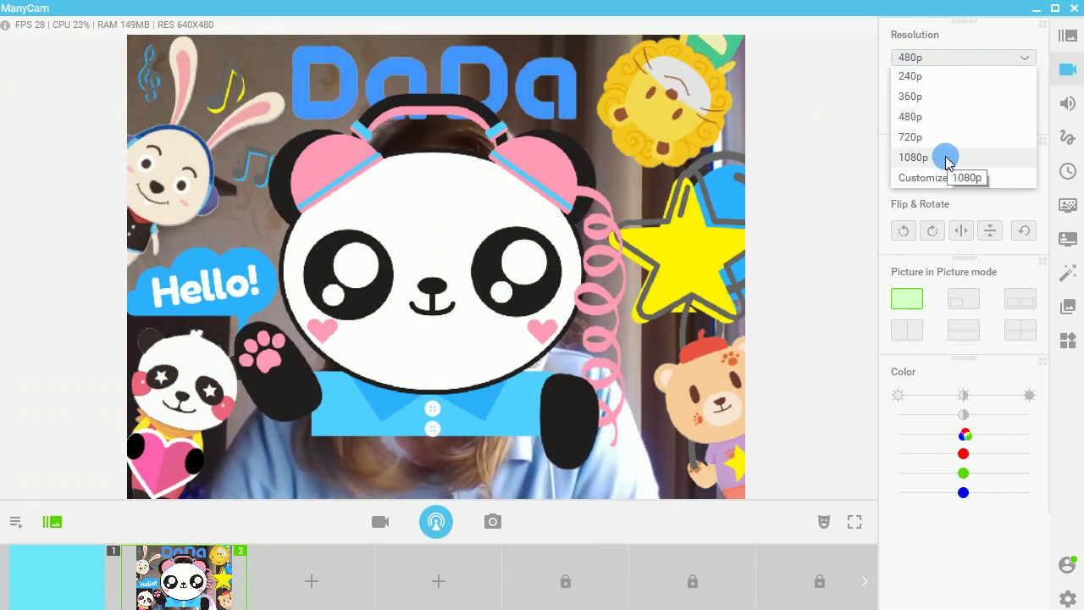
Step: Set the panda preset to 240p, keep 30 FPS, and return zoom to default
{"action": "left_click", "coordinate": [932, 59]}
{"action": "left_click", "coordinate": [926, 59]}
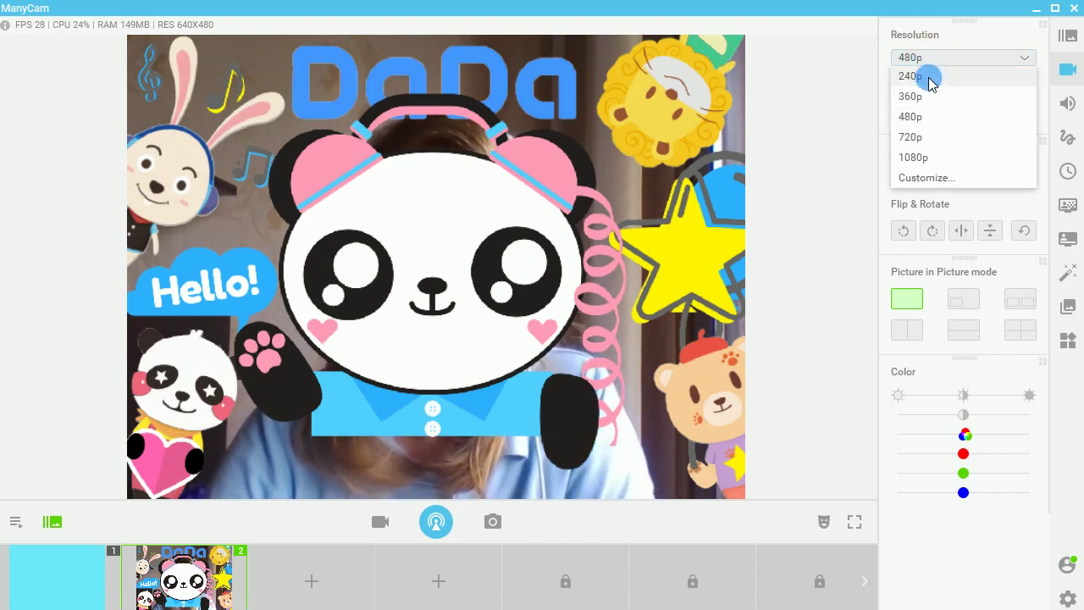
{"action": "left_click", "coordinate": [927, 73]}
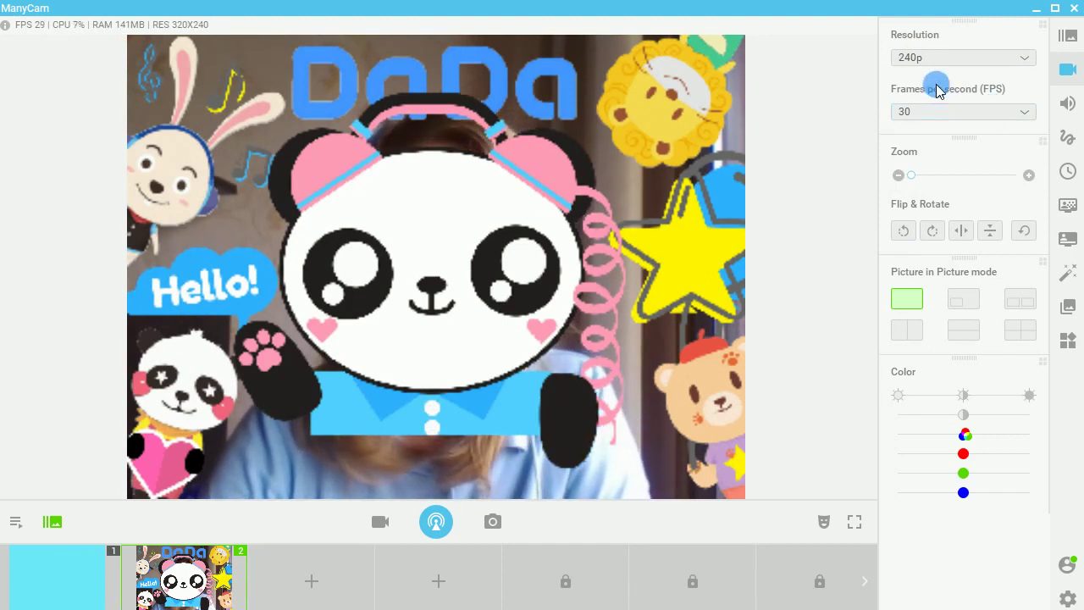
{"action": "left_click", "coordinate": [935, 110]}
{"action": "left_click", "coordinate": [935, 110]}
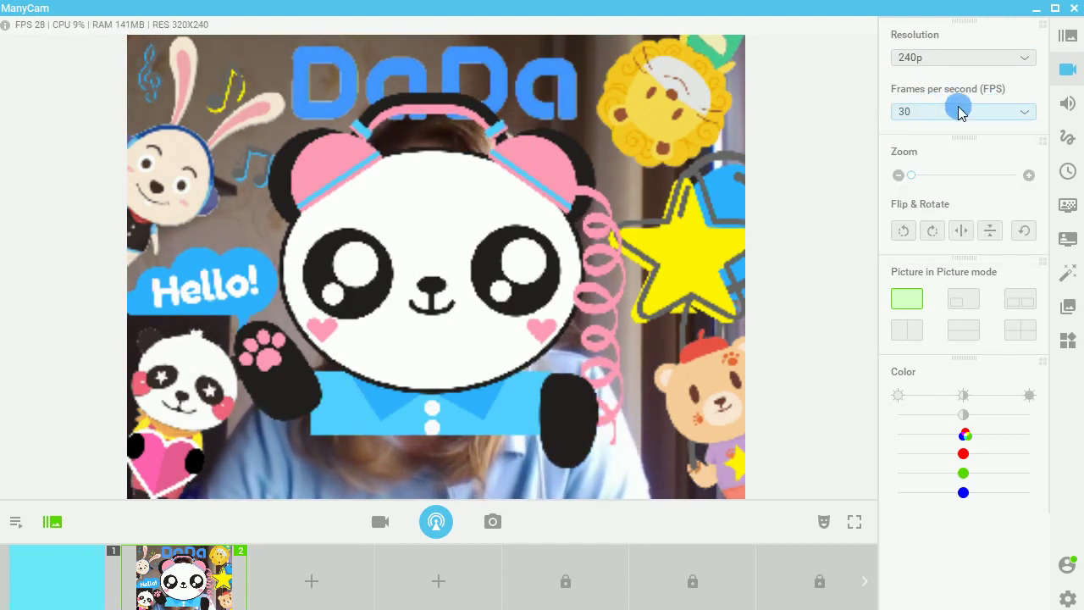
{"action": "mouse_move", "coordinate": [915, 174]}
{"action": "left_mouse_down"}
{"action": "mouse_move", "coordinate": [939, 175]}
{"action": "mouse_move", "coordinate": [910, 177]}
{"action": "left_mouse_up"}
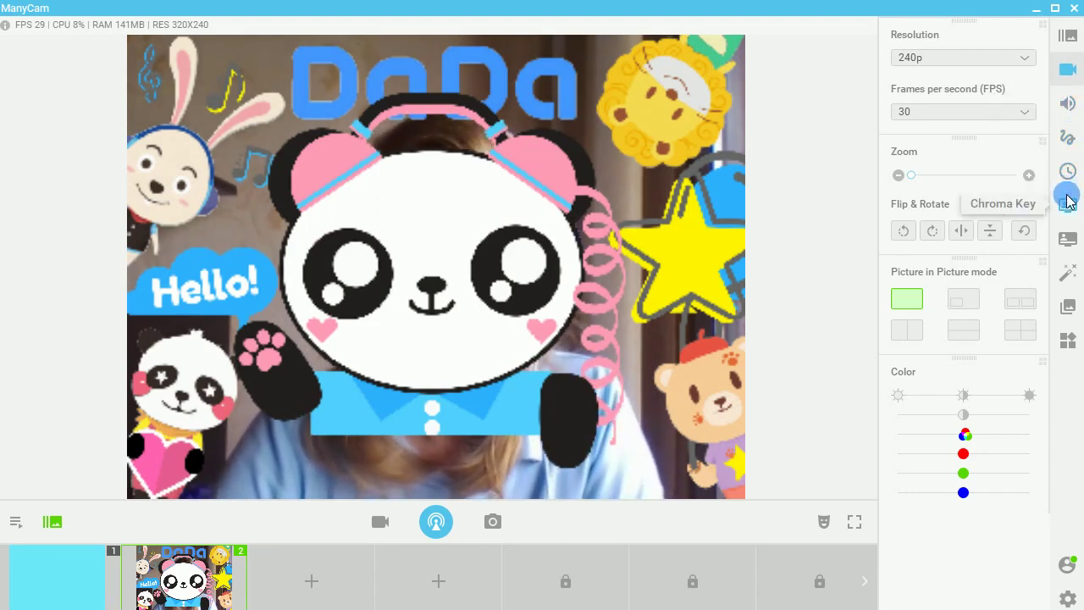
Step: Transition back to the Aqua Preset 1 and open the Create new Category form
{"action": "left_click", "coordinate": [1069, 280]}
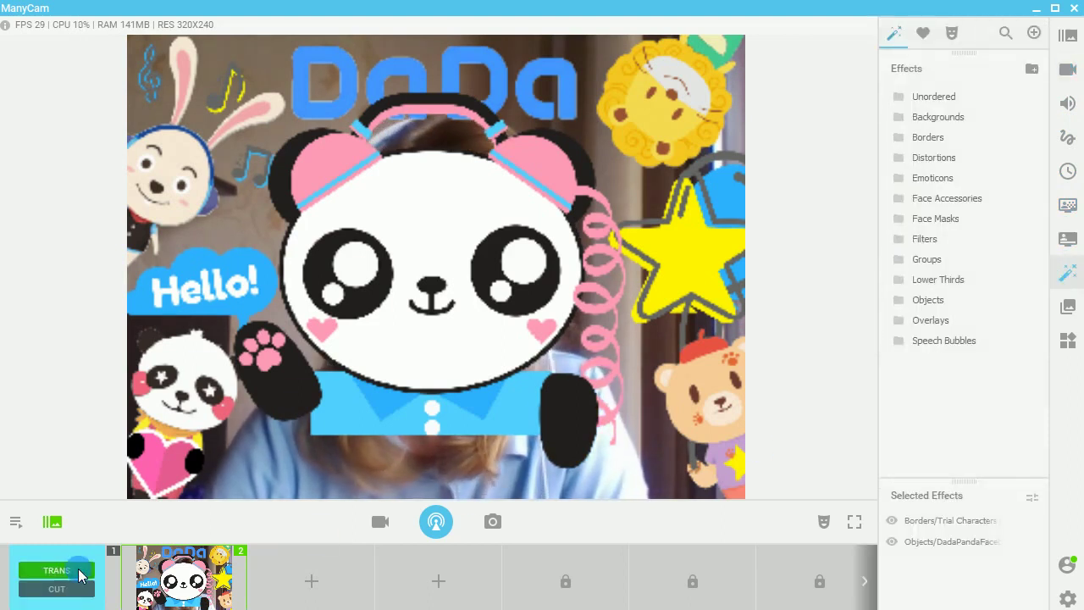
{"action": "left_click", "coordinate": [81, 576]}
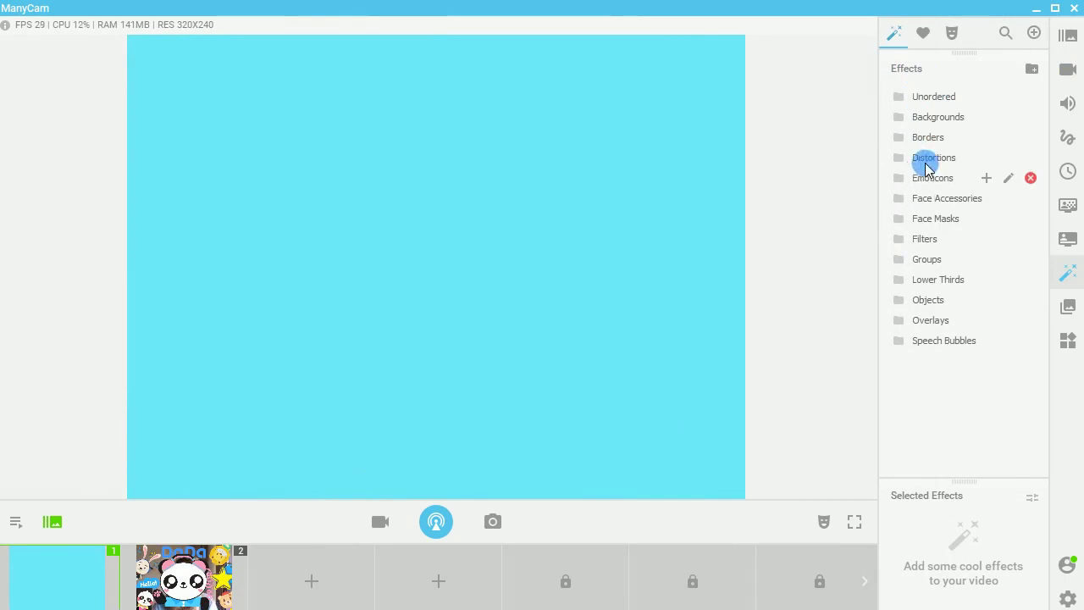
{"action": "left_click", "coordinate": [1035, 71]}
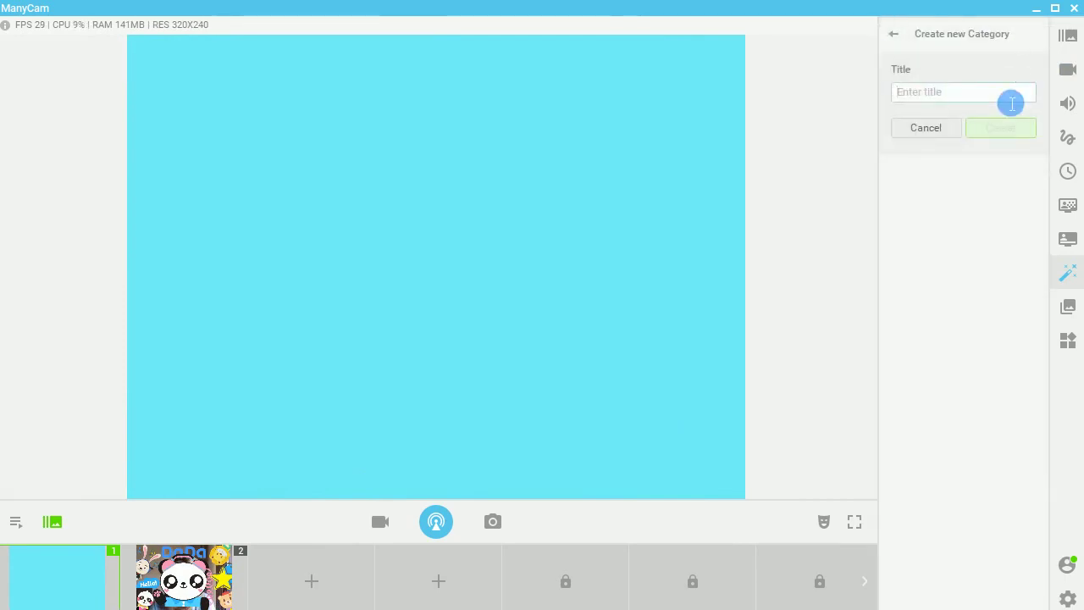
Step: Apply the Backgrounds > Paradise beach effect to Preset 1, then browse the Borders collection
{"action": "left_click", "coordinate": [891, 36]}
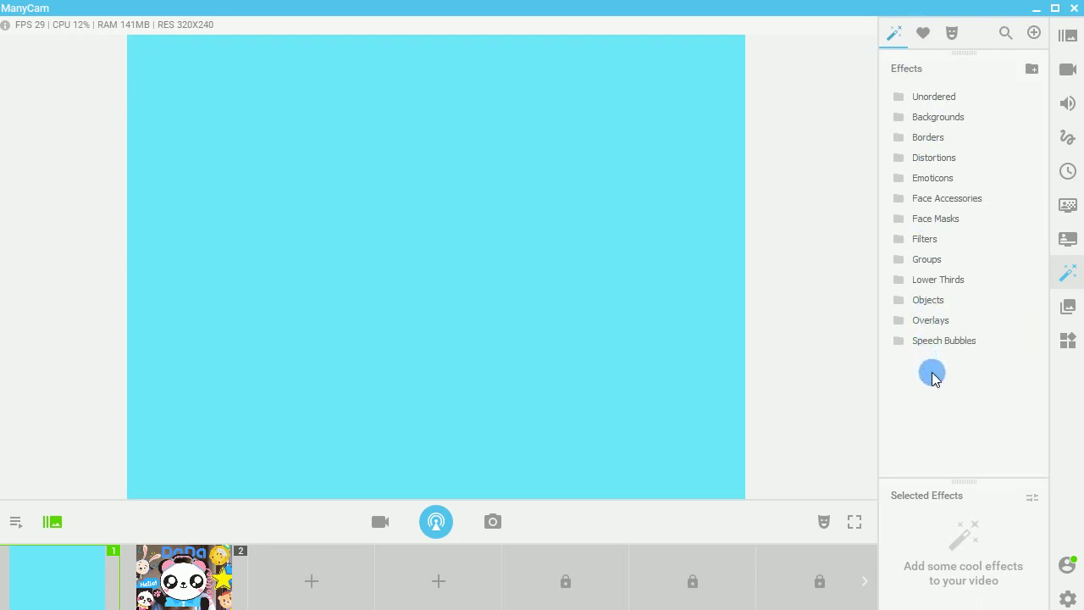
{"action": "left_click", "coordinate": [946, 119]}
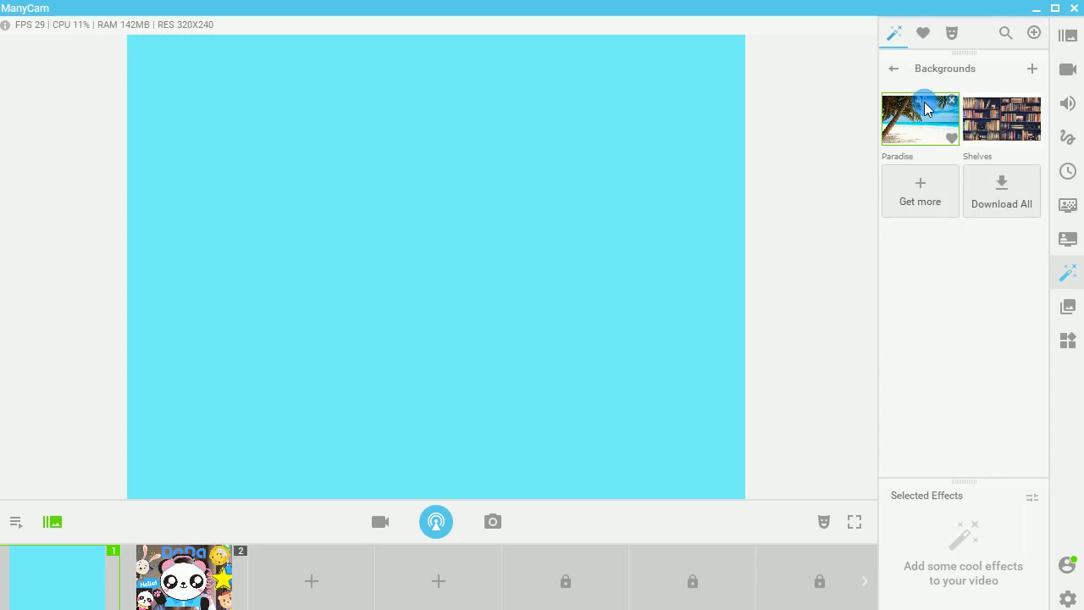
{"action": "left_click", "coordinate": [924, 101]}
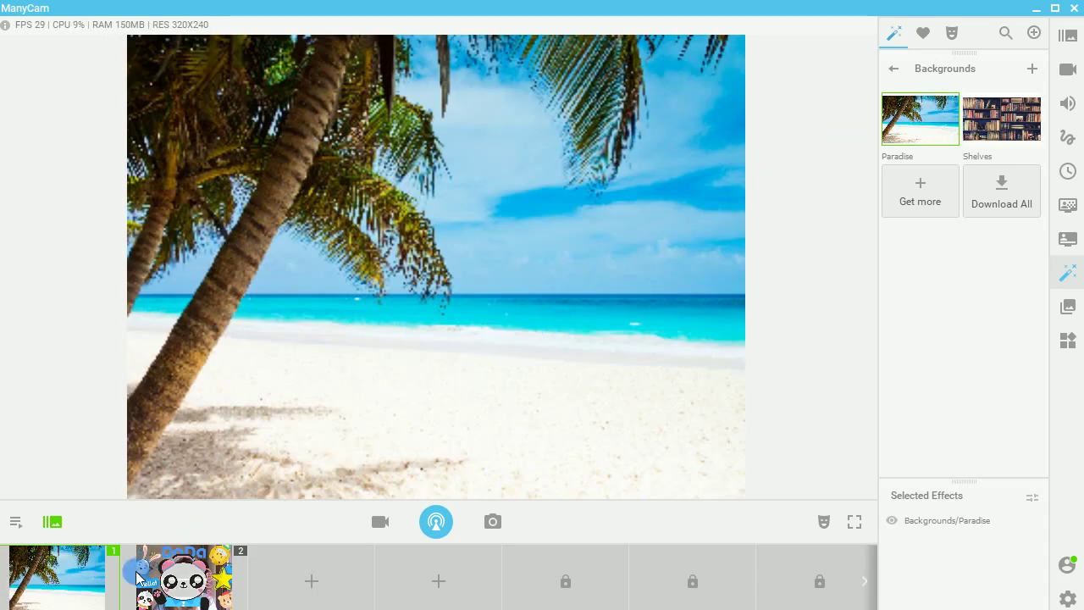
{"action": "left_click", "coordinate": [889, 70]}
{"action": "left_click", "coordinate": [926, 138]}
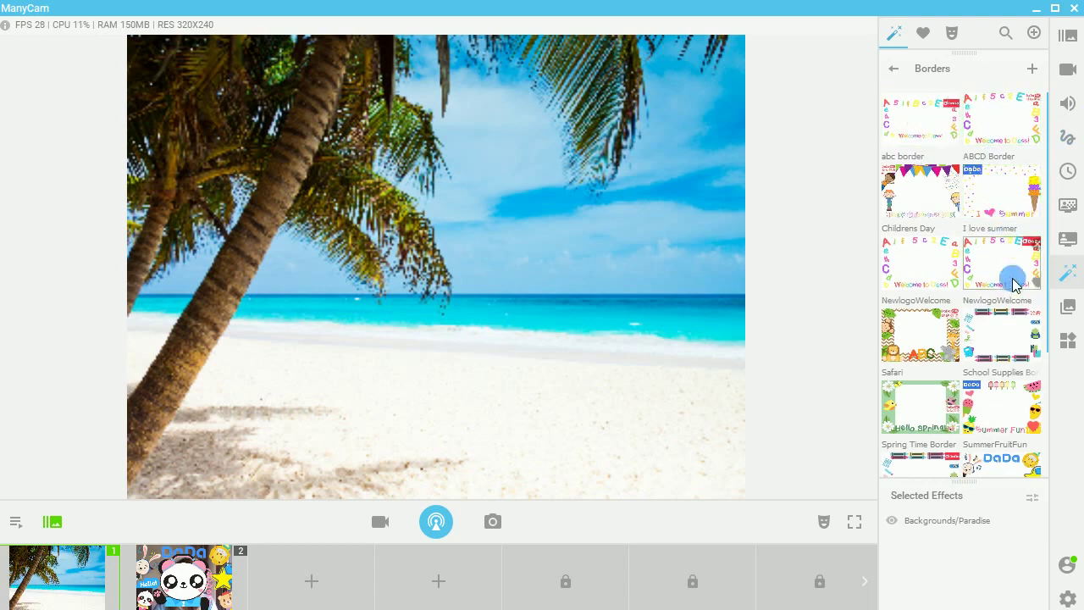
Step: Add the School Supplies border and remove the Paradise beach background
{"action": "left_click", "coordinate": [982, 351]}
{"action": "left_click", "coordinate": [954, 518]}
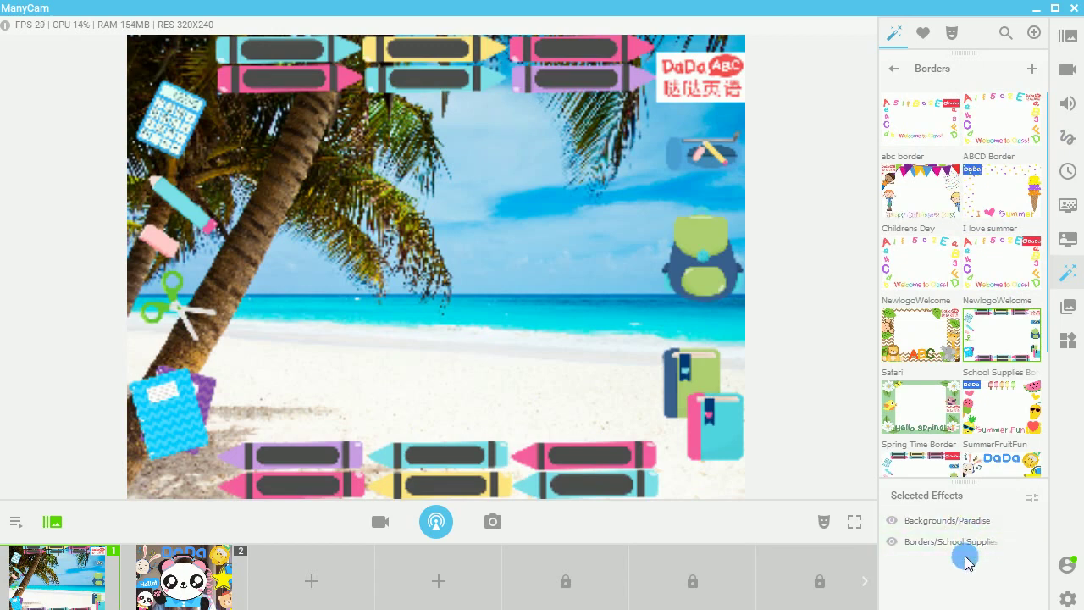
{"action": "left_click", "coordinate": [1032, 520]}
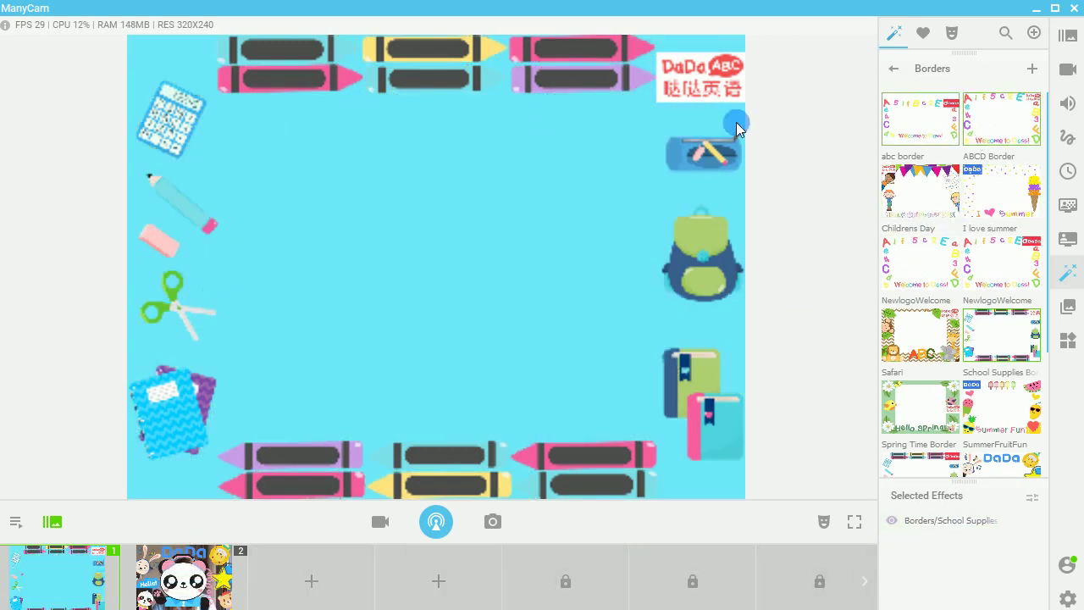
Step: Try SummerFruitFun and Trial Characters borders, ending with only the Spring Time Border
{"action": "left_click", "coordinate": [995, 415]}
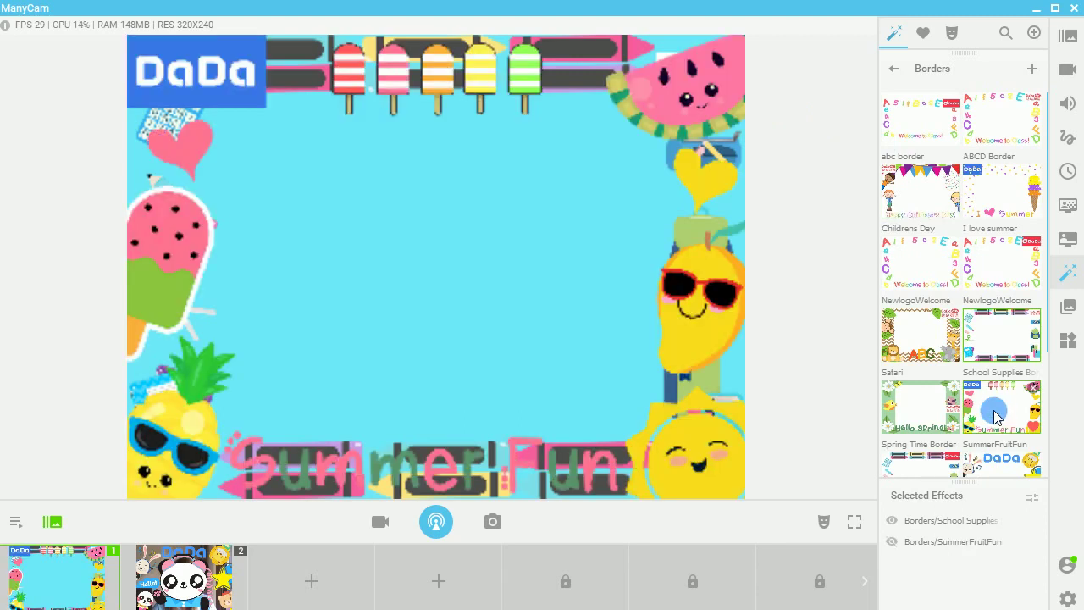
{"action": "left_click", "coordinate": [997, 345]}
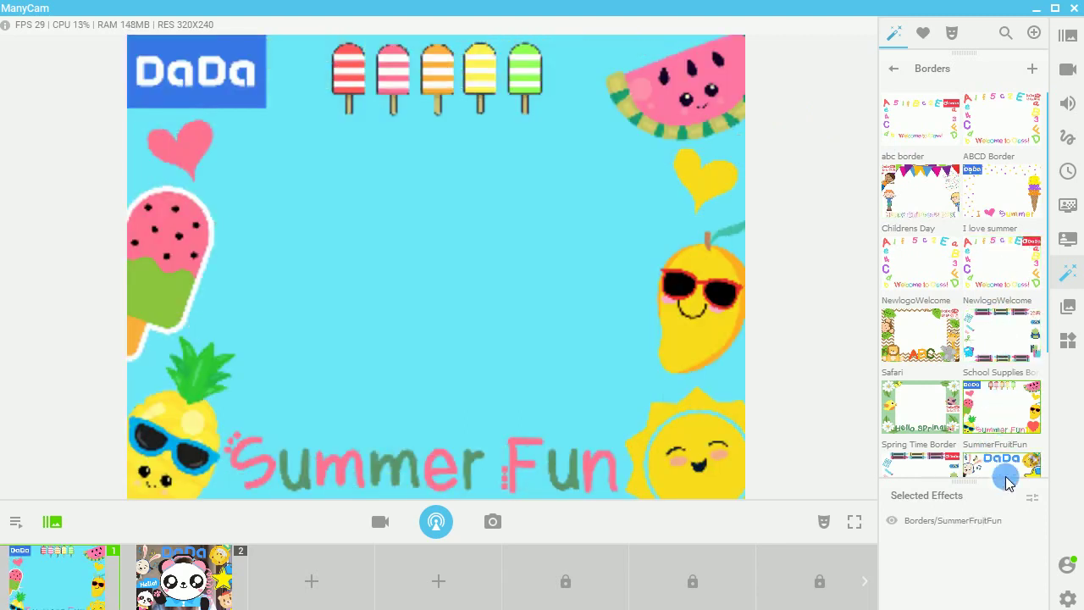
{"action": "left_click", "coordinate": [1005, 410]}
{"action": "left_click", "coordinate": [1004, 460]}
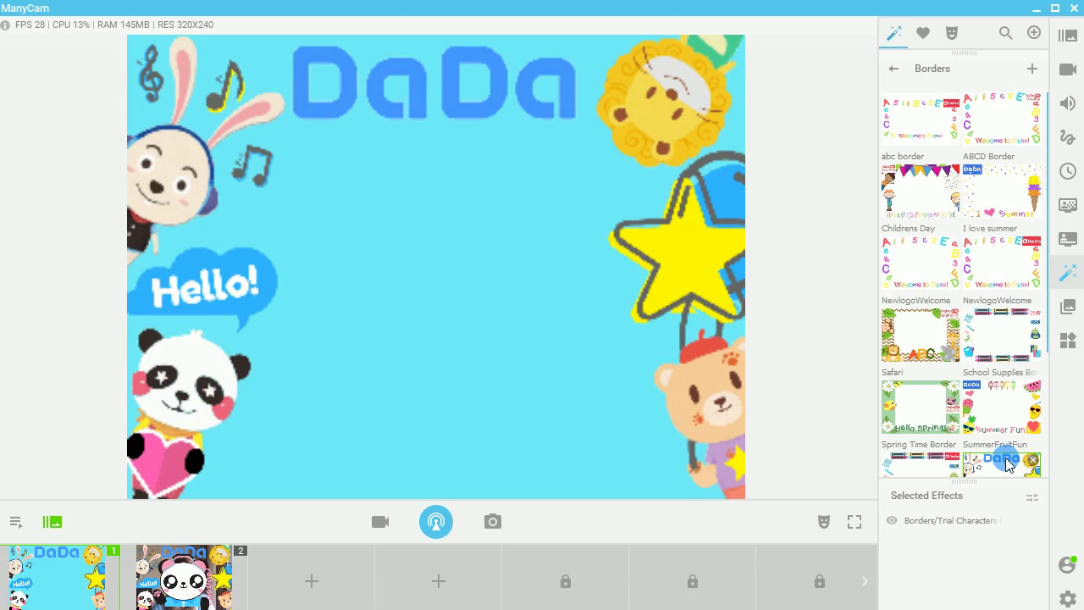
{"action": "left_click", "coordinate": [918, 409]}
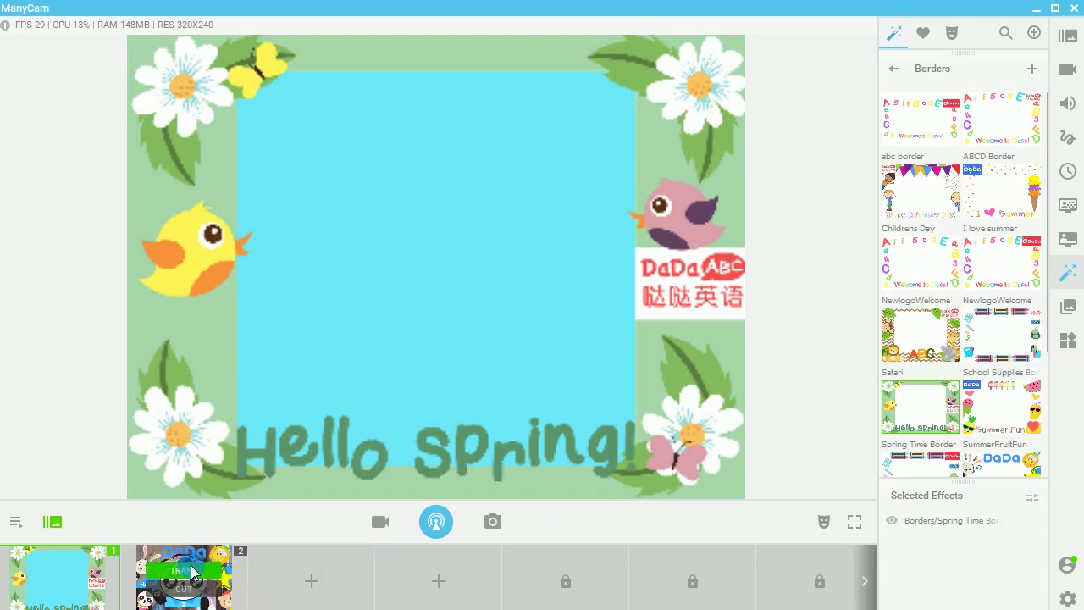
Step: On scene 2, remove the DadaPandaFace object and reapply the Trial Characters border
{"action": "left_click", "coordinate": [192, 572]}
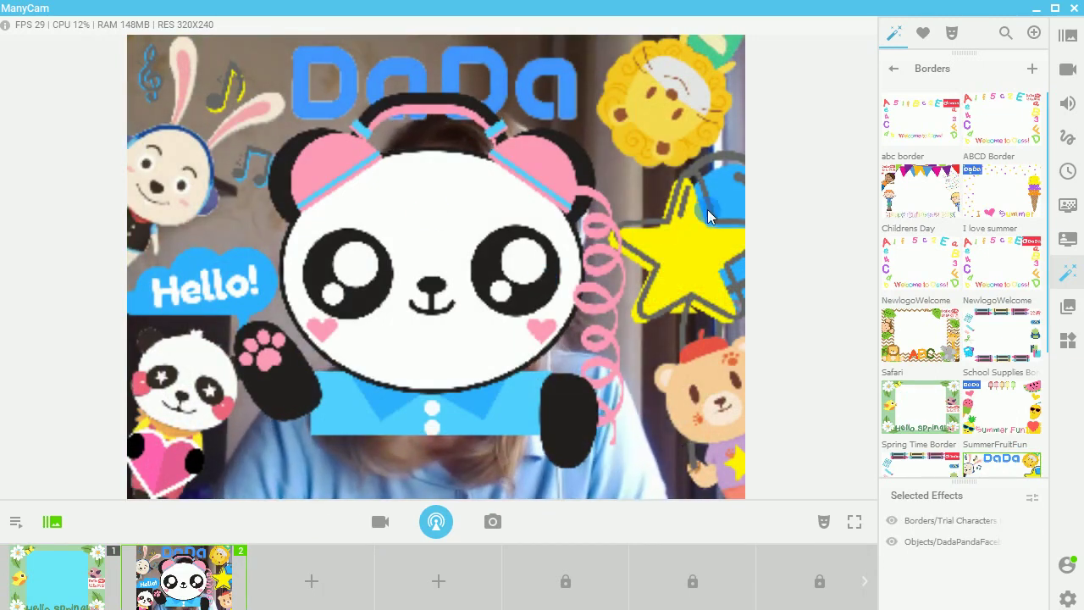
{"action": "mouse_move", "coordinate": [985, 551]}
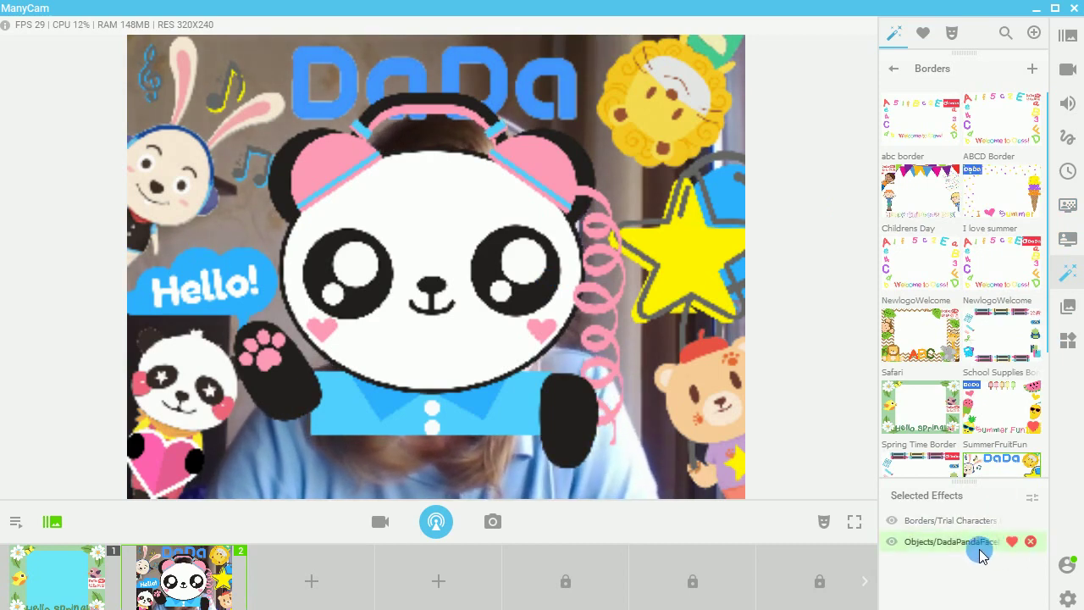
{"action": "left_click", "coordinate": [1036, 539]}
{"action": "left_click", "coordinate": [995, 473]}
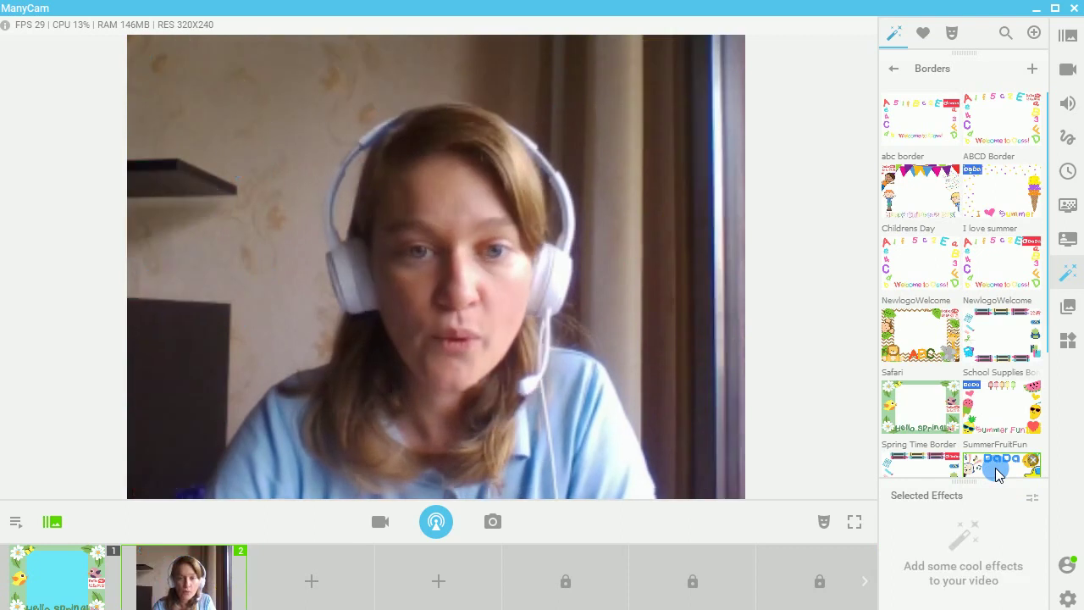
{"action": "left_click", "coordinate": [996, 473]}
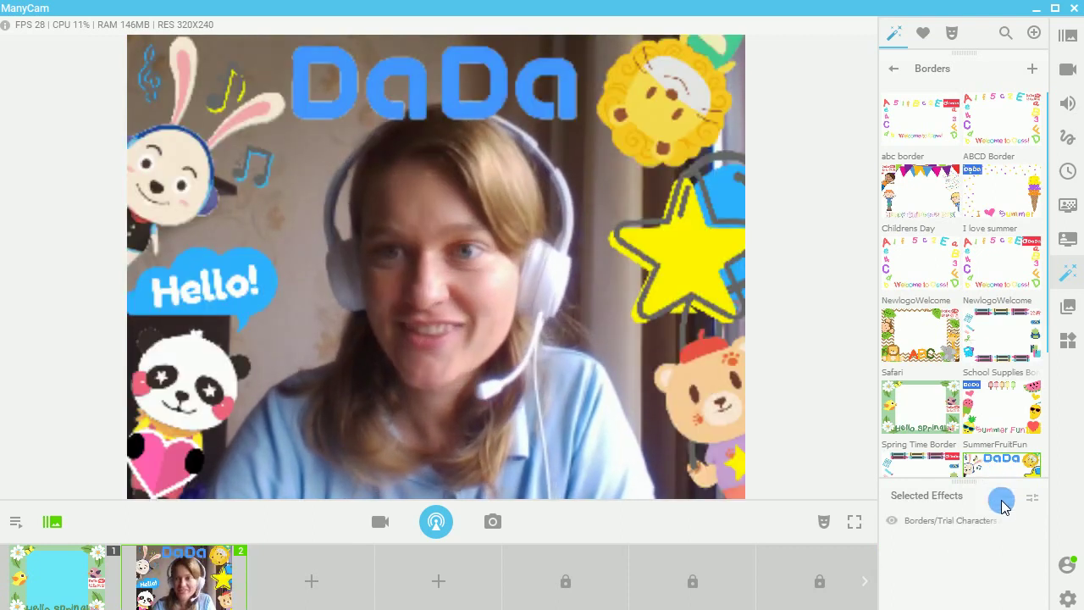
Step: Add the DadaPandaFacebig and DadaPandaFace panda objects from the Objects collection
{"action": "left_click", "coordinate": [891, 66]}
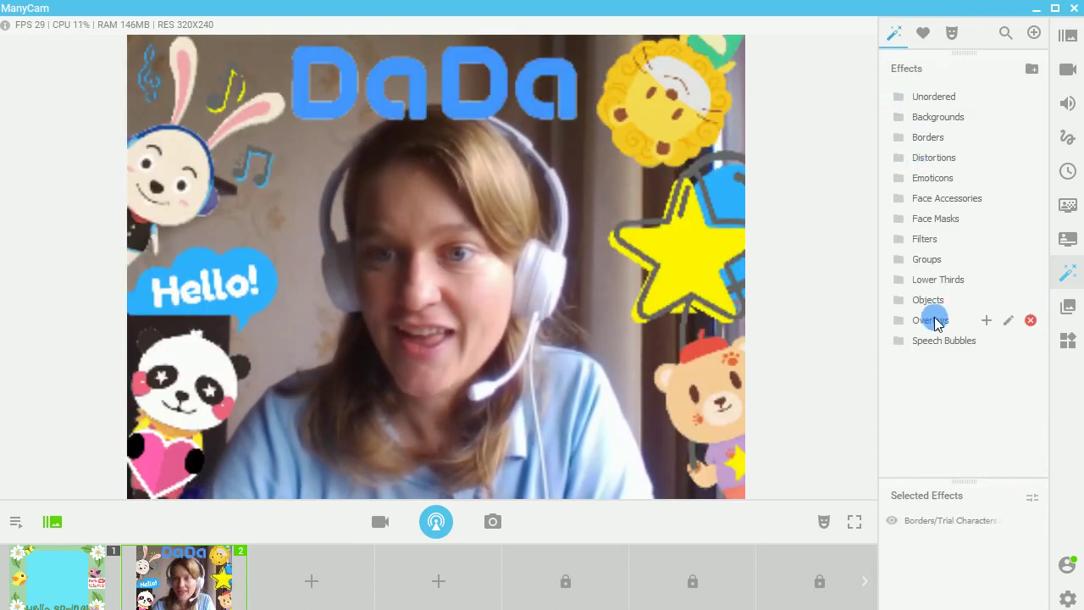
{"action": "left_click", "coordinate": [928, 301]}
{"action": "left_click", "coordinate": [932, 193]}
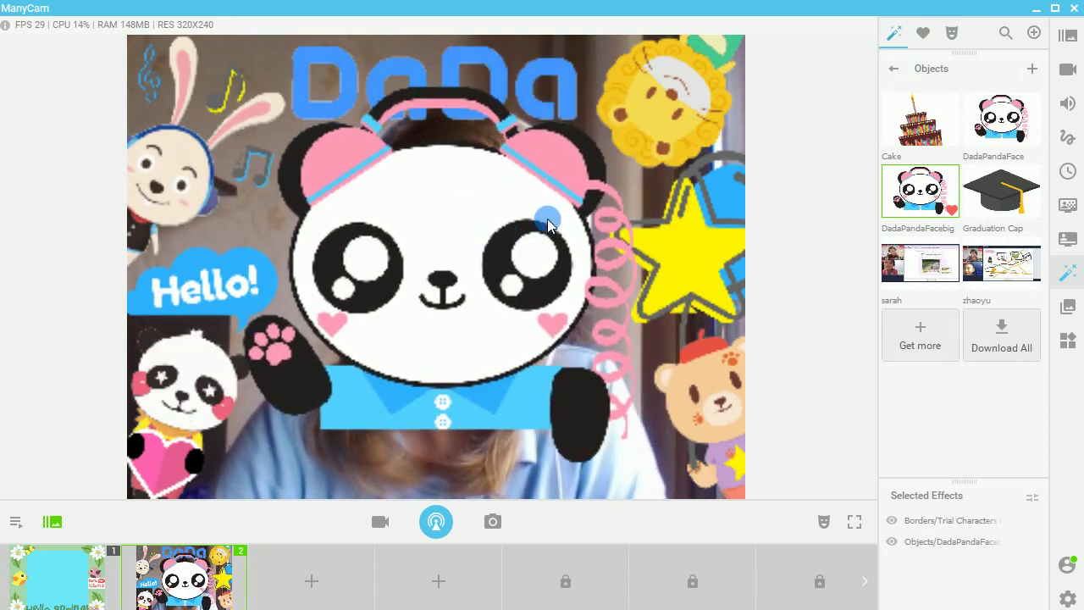
{"action": "left_click", "coordinate": [1001, 118]}
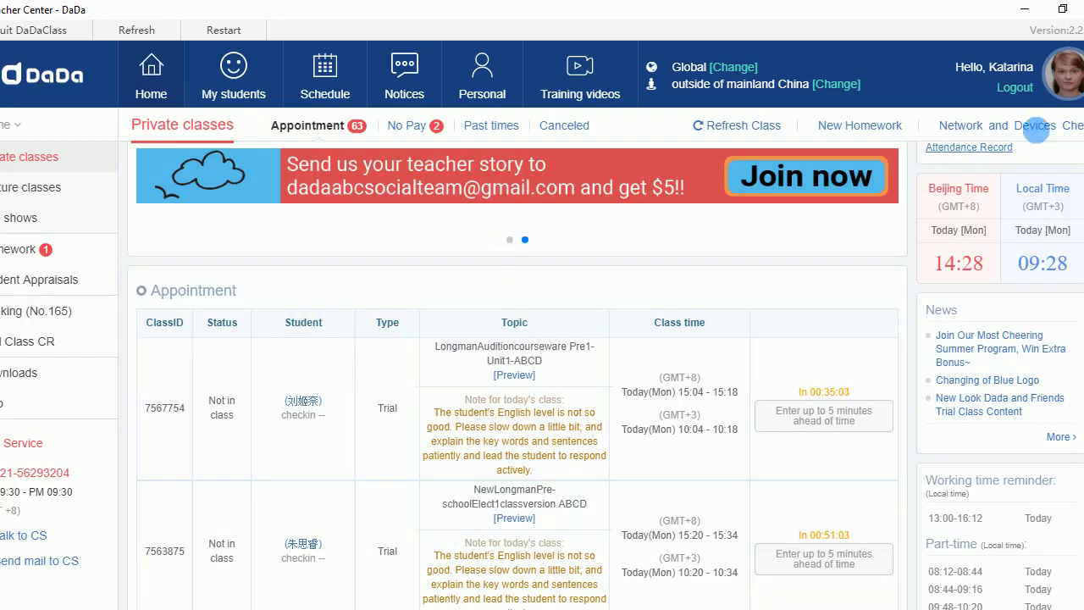
Step: Run DaDa's Network and Devices Check until network detection reaches 100%
{"action": "left_click", "coordinate": [1035, 125]}
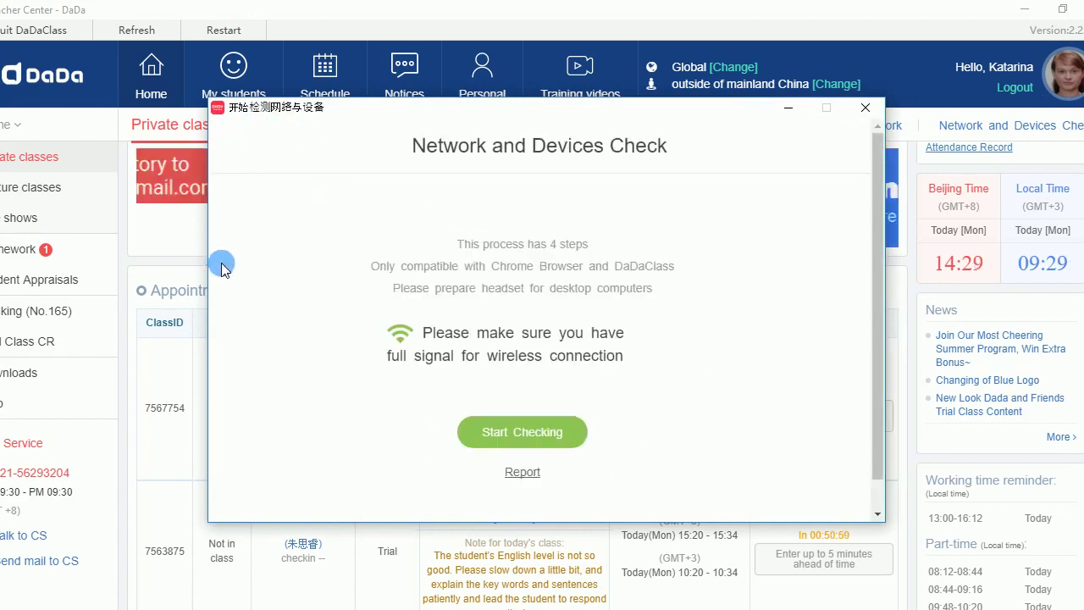
{"action": "left_click", "coordinate": [506, 432]}
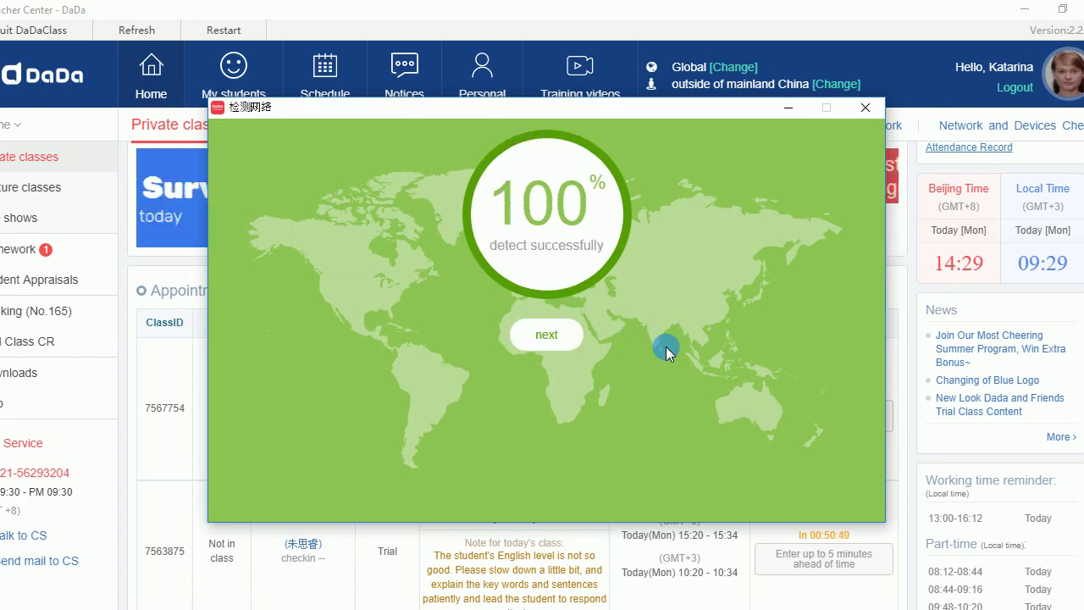
Step: Get DaDa's webcam check onto ManyCam Virtual Webcam by switching to HD WebCam, then refreshing devices
{"action": "left_click", "coordinate": [563, 343]}
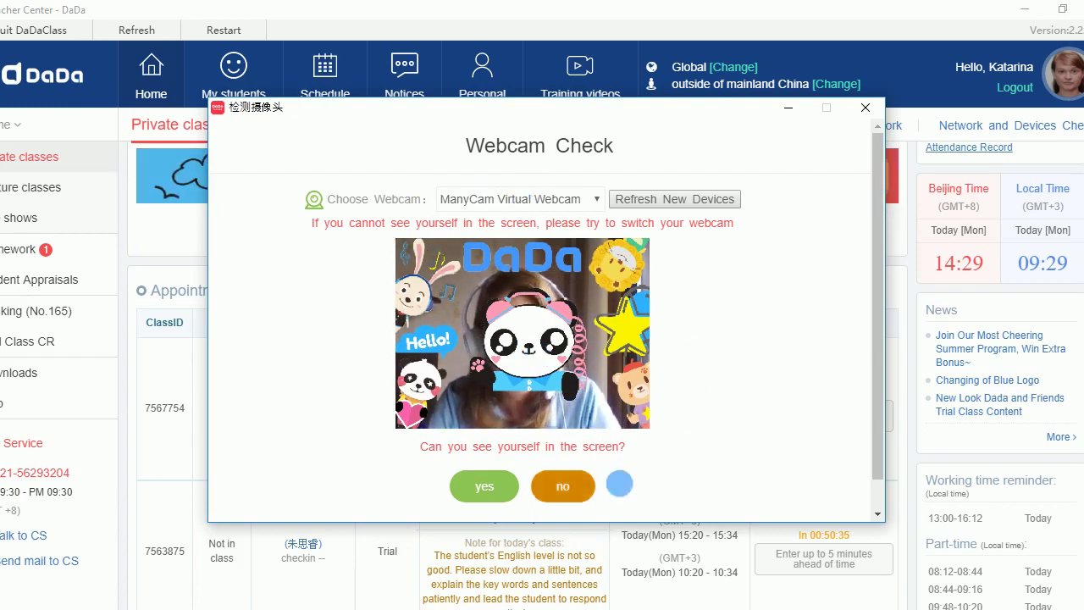
{"action": "left_click", "coordinate": [576, 200]}
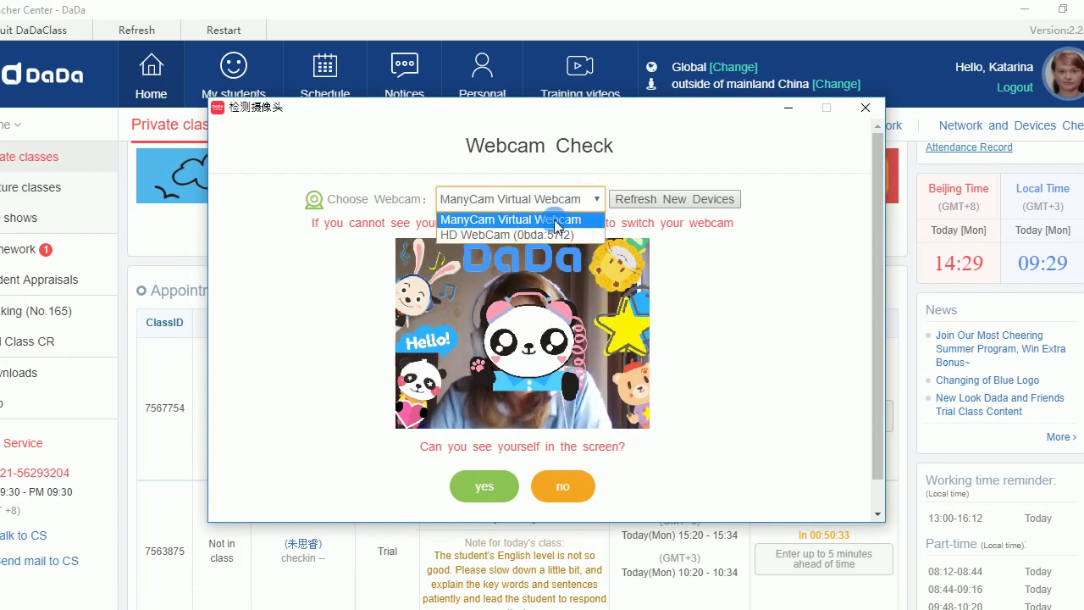
{"action": "left_click", "coordinate": [552, 233]}
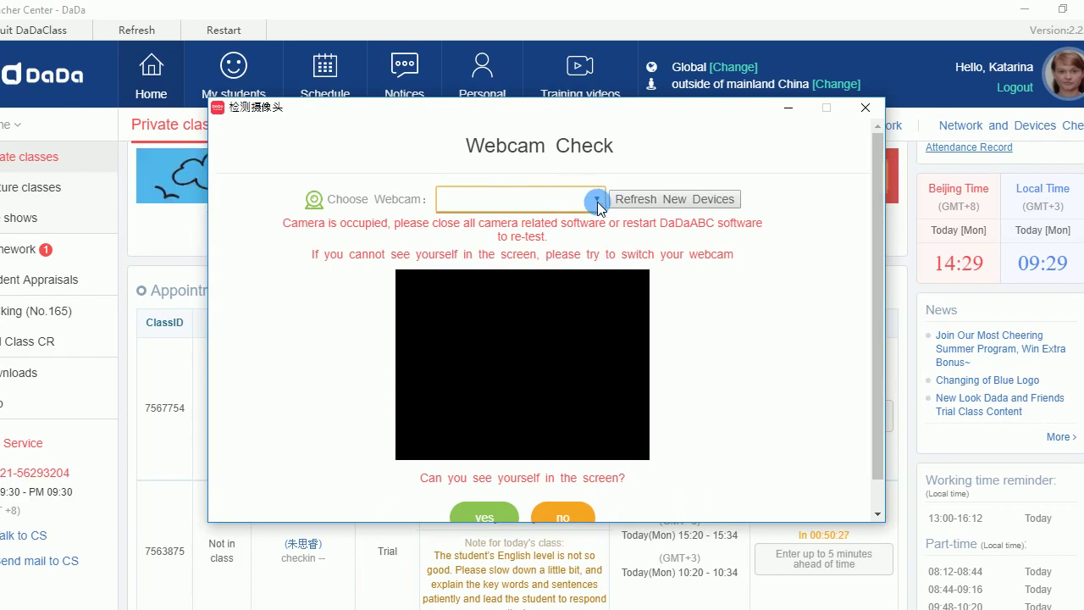
{"action": "left_click", "coordinate": [691, 201]}
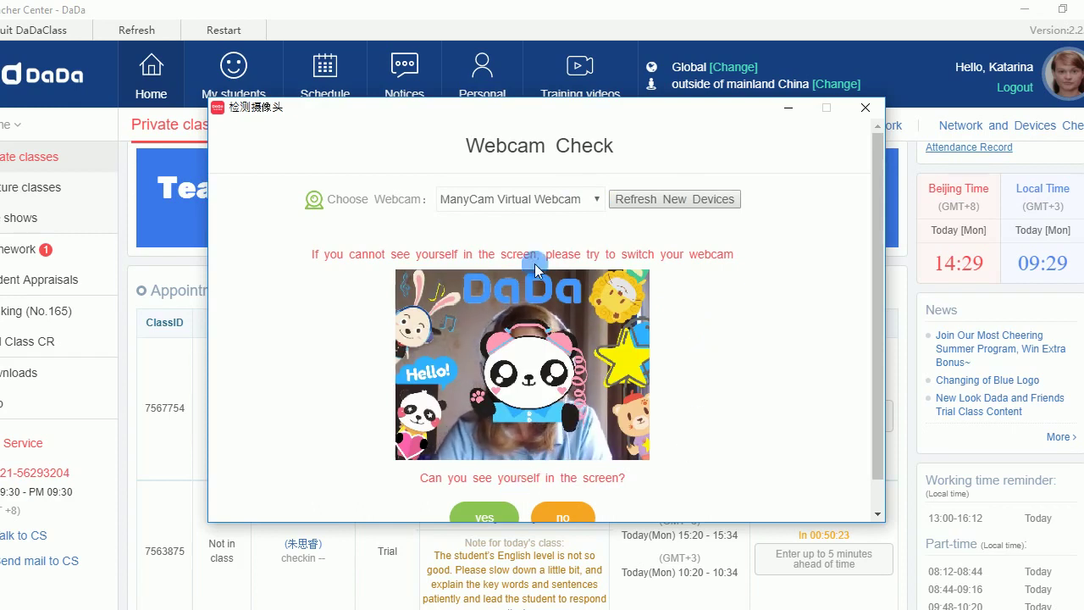
{"action": "left_click", "coordinate": [756, 431]}
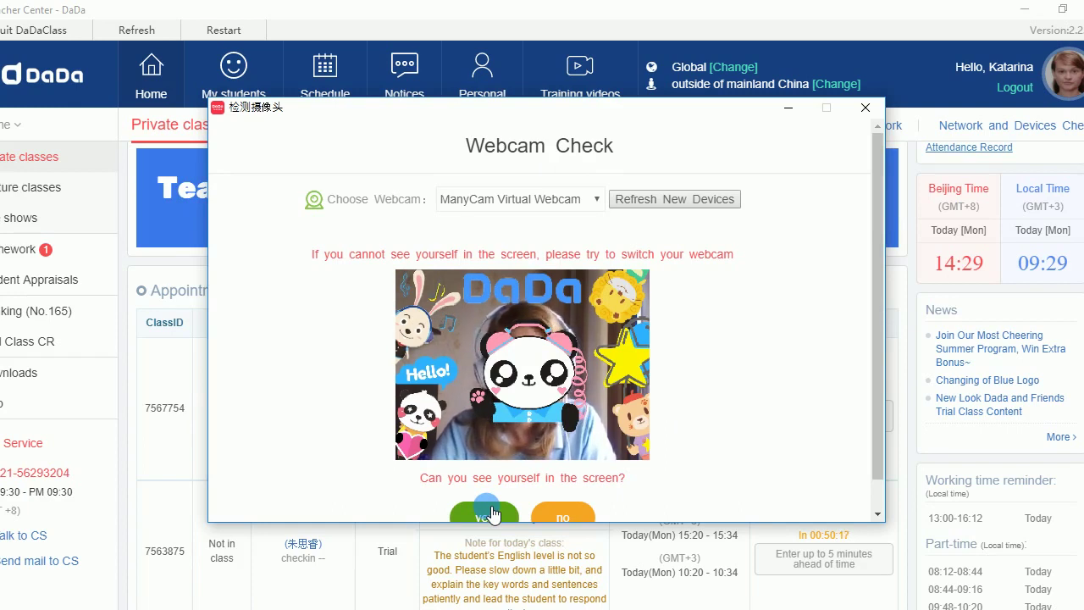
Step: Close the Webcam Check dialog to return to ManyCam's Trial Characters and panda face scene
{"action": "left_click", "coordinate": [871, 109]}
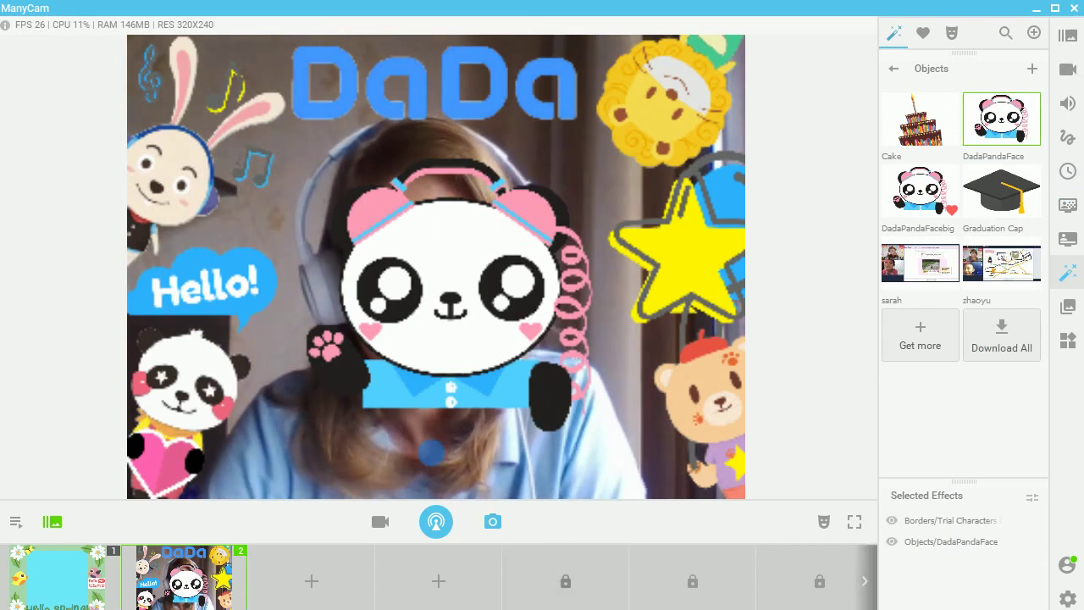